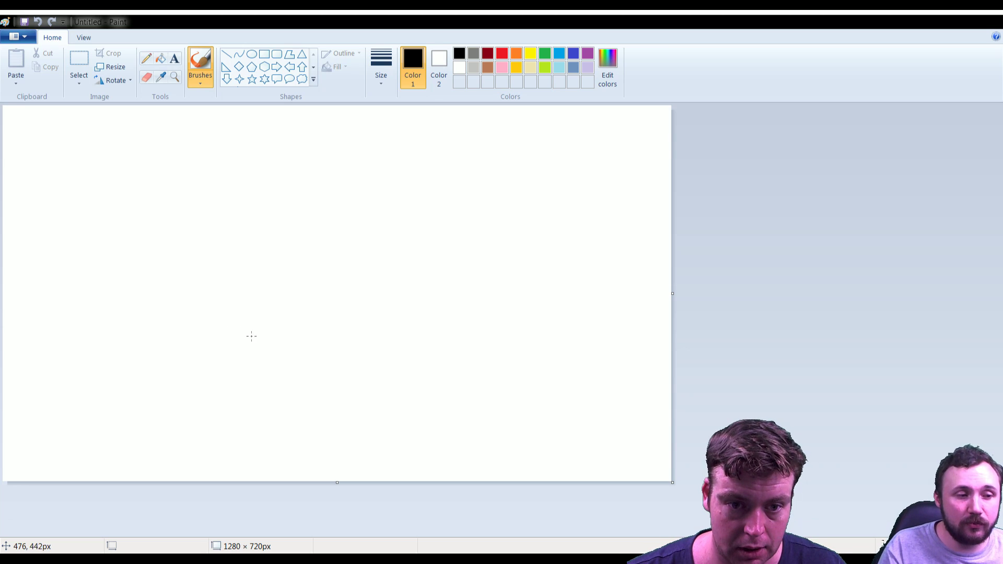
Draw the tall black building outline with a three-by-three grid of windows, dotting two of them
mouse_move(254, 335)
mouse_down()
mouse_move(250, 185)
mouse_move(269, 173)
mouse_move(338, 173)
mouse_move(347, 327)
mouse_up()
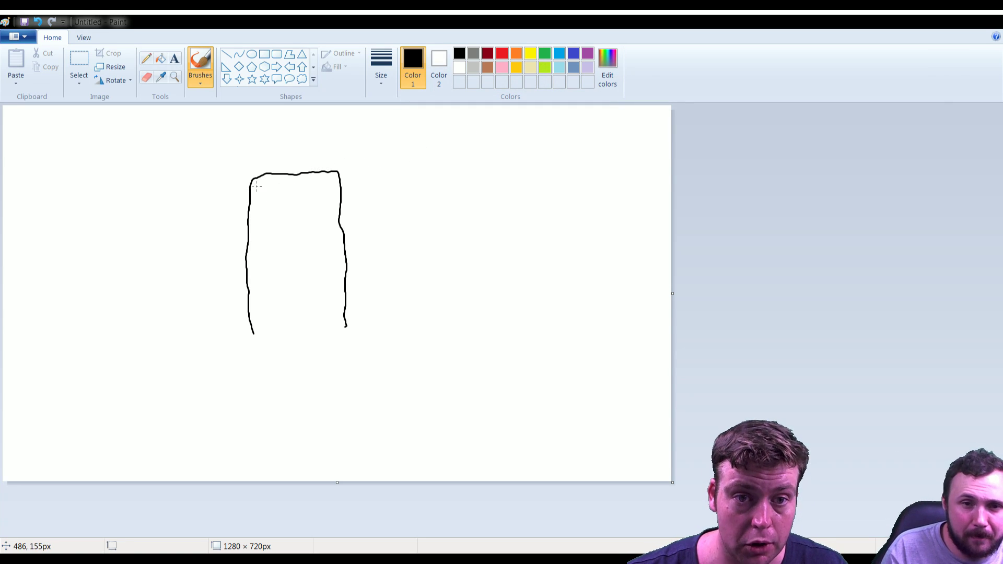
mouse_move(261, 186)
mouse_down()
mouse_move(277, 203)
mouse_move(276, 184)
mouse_move(263, 184)
mouse_move(286, 190)
mouse_move(286, 204)
mouse_move(302, 183)
mouse_up()
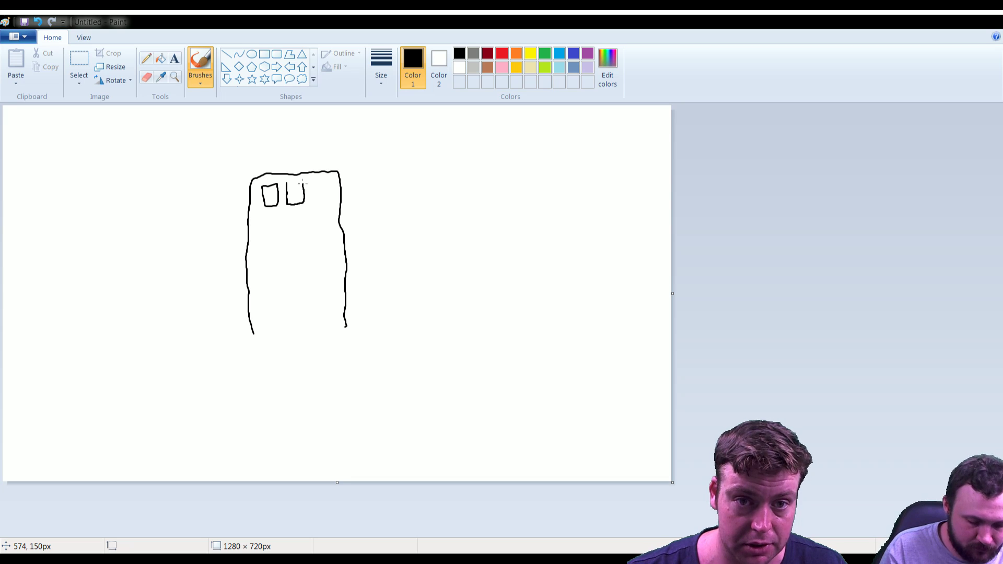
click(312, 187)
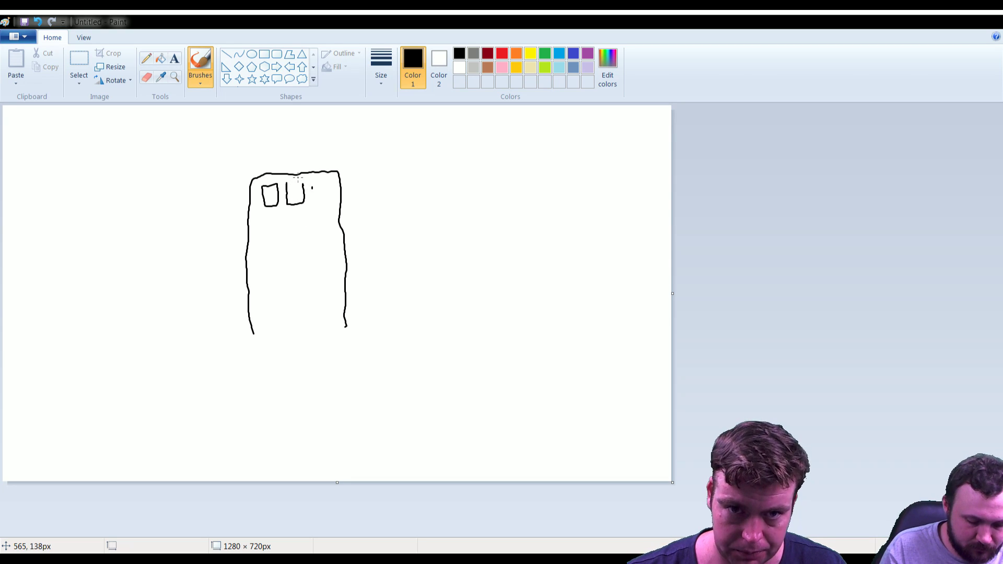
mouse_move(302, 183)
mouse_down()
mouse_move(287, 181)
mouse_move(322, 200)
mouse_move(329, 180)
mouse_move(312, 178)
mouse_up()
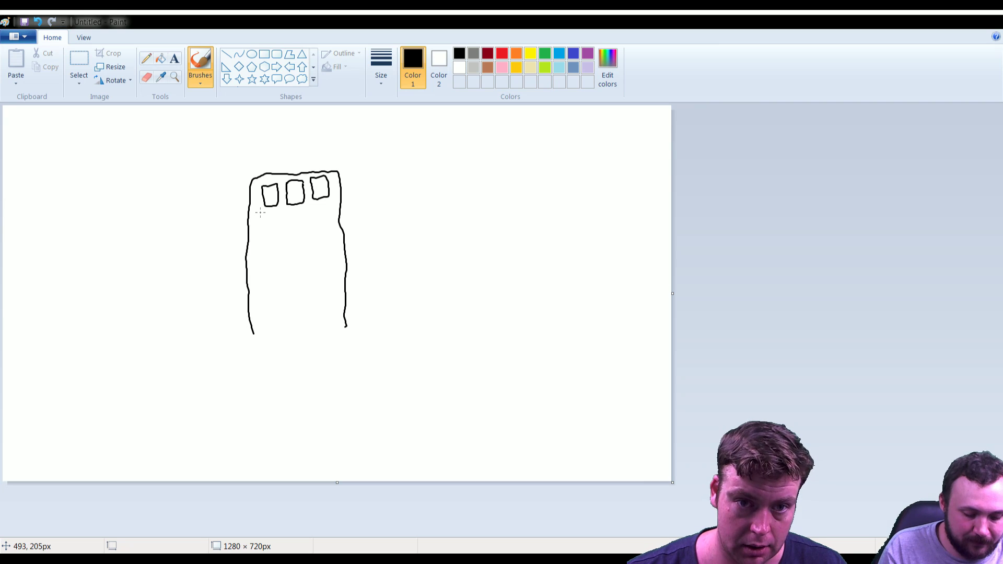
mouse_move(261, 215)
mouse_down()
mouse_move(263, 235)
mouse_move(278, 235)
mouse_move(272, 213)
mouse_move(261, 214)
mouse_move(308, 236)
mouse_move(305, 211)
mouse_move(289, 214)
mouse_move(332, 223)
mouse_move(329, 203)
mouse_move(315, 209)
mouse_up()
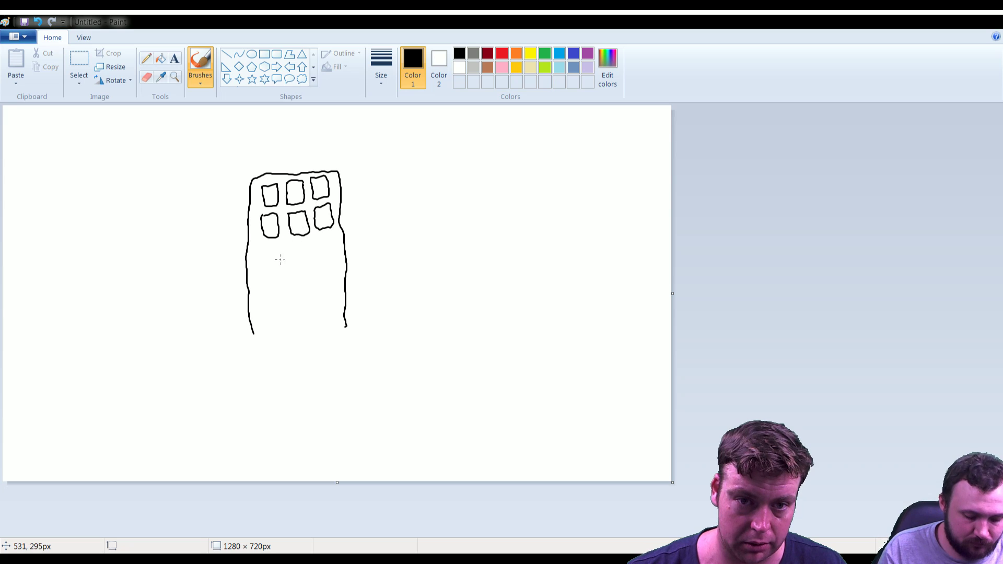
drag(261, 244, 268, 265)
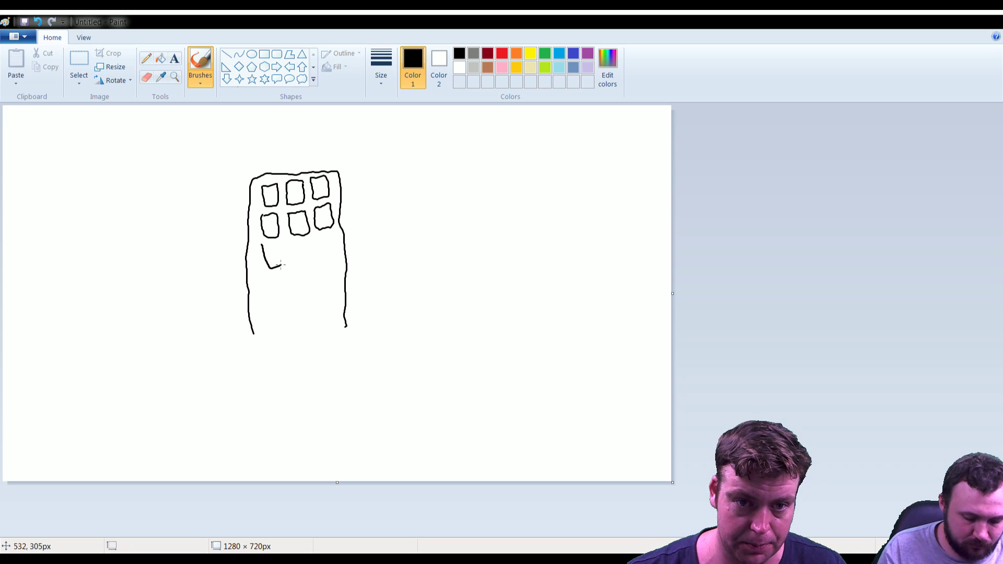
mouse_move(281, 265)
mouse_down()
mouse_move(277, 241)
mouse_move(265, 243)
mouse_move(294, 262)
mouse_move(313, 259)
mouse_move(313, 240)
mouse_move(296, 241)
mouse_move(330, 264)
mouse_move(340, 243)
mouse_move(328, 238)
mouse_up()
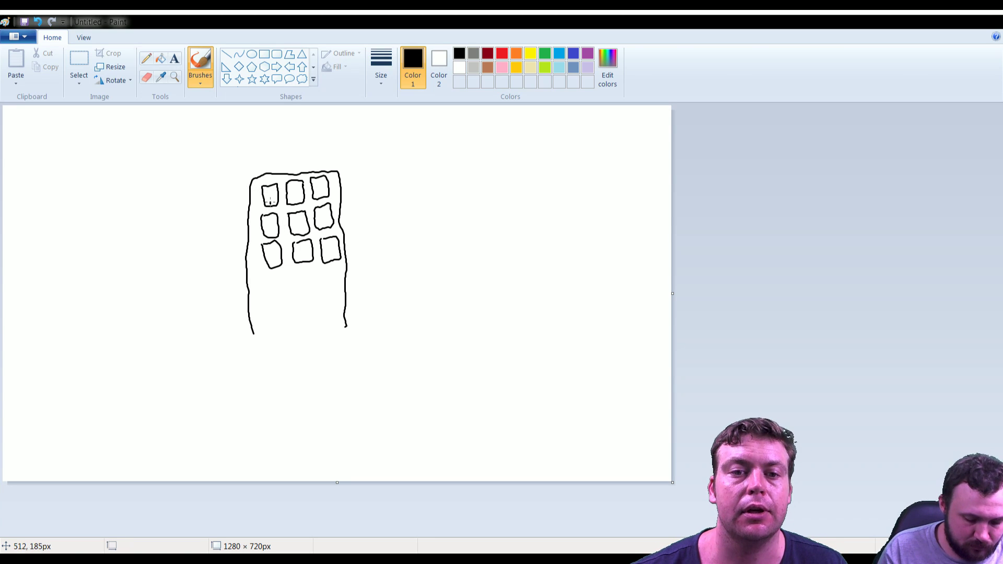
drag(271, 201, 324, 194)
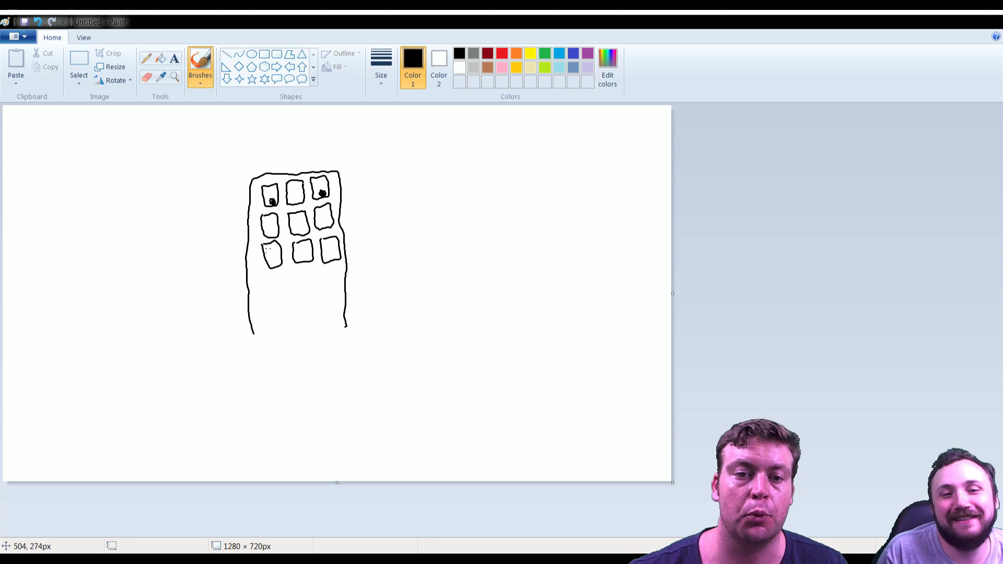
mouse_move(266, 249)
mouse_down()
mouse_move(325, 255)
mouse_move(339, 240)
mouse_up()
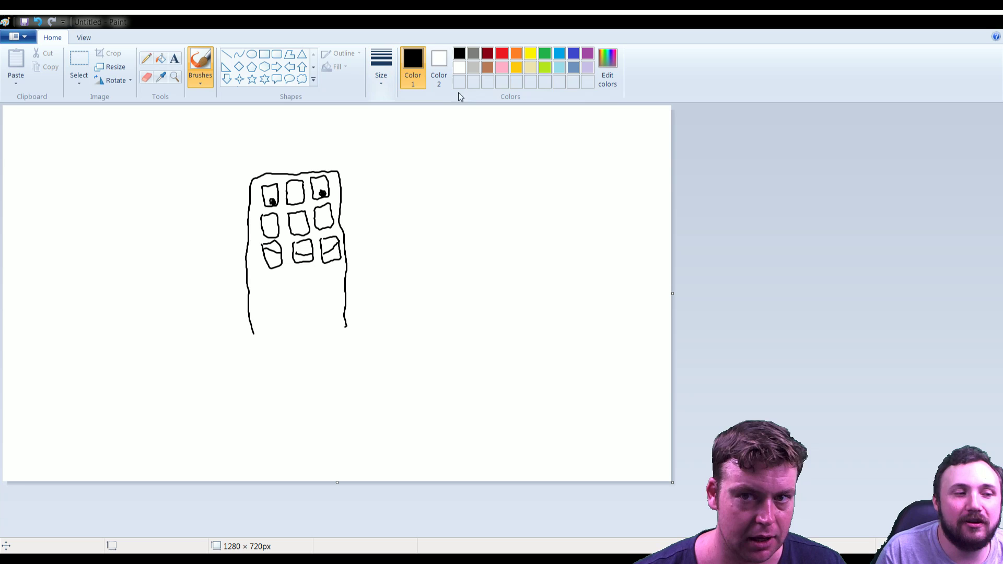
In red, draw a rectangular sign above the building and write 'Tree Co' inside it
click(501, 56)
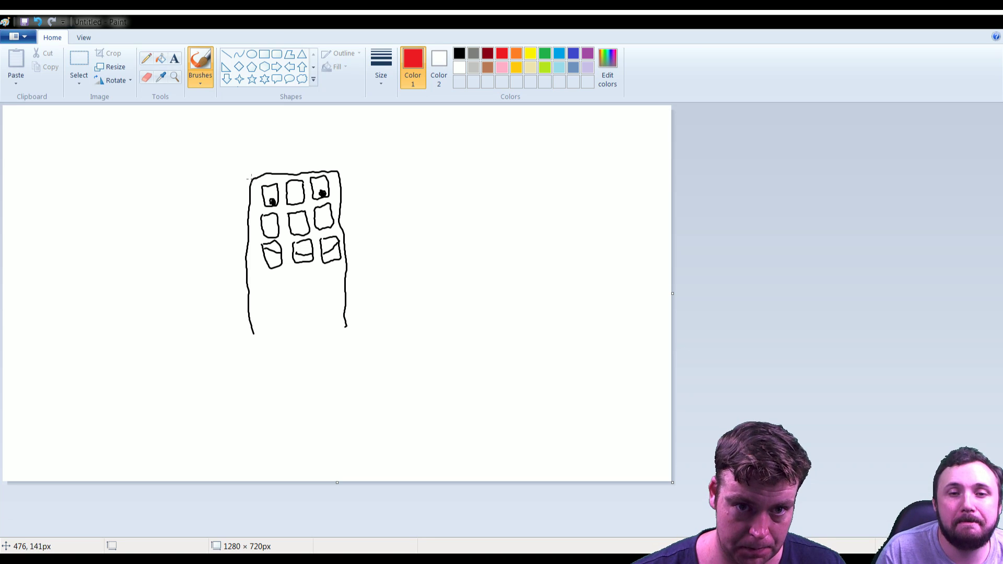
mouse_move(254, 178)
mouse_down()
mouse_move(232, 178)
mouse_move(232, 150)
mouse_move(376, 152)
mouse_move(370, 177)
mouse_move(250, 180)
mouse_up()
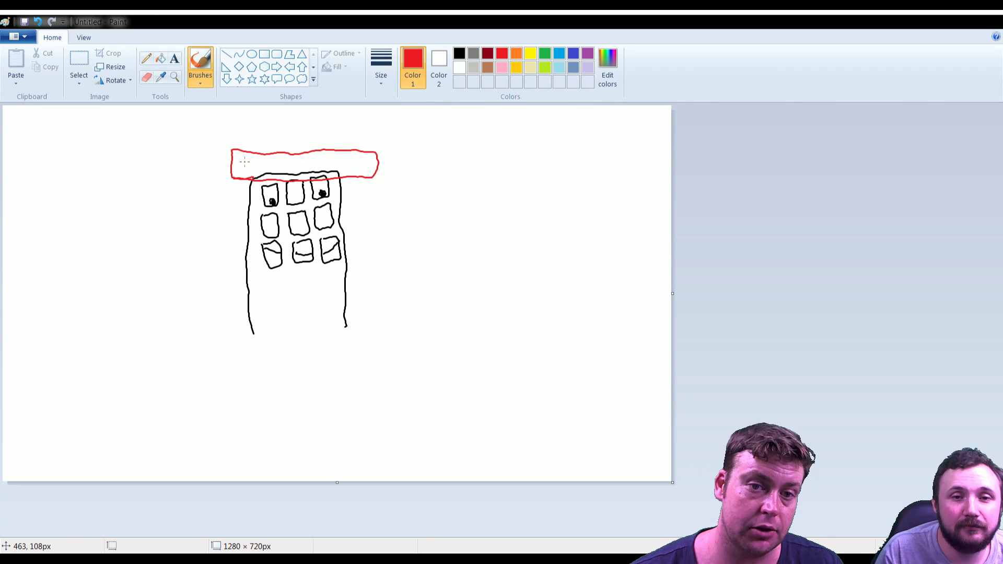
mouse_move(245, 163)
mouse_down()
mouse_move(244, 175)
mouse_move(255, 160)
mouse_move(258, 171)
mouse_move(304, 175)
mouse_move(315, 165)
mouse_up()
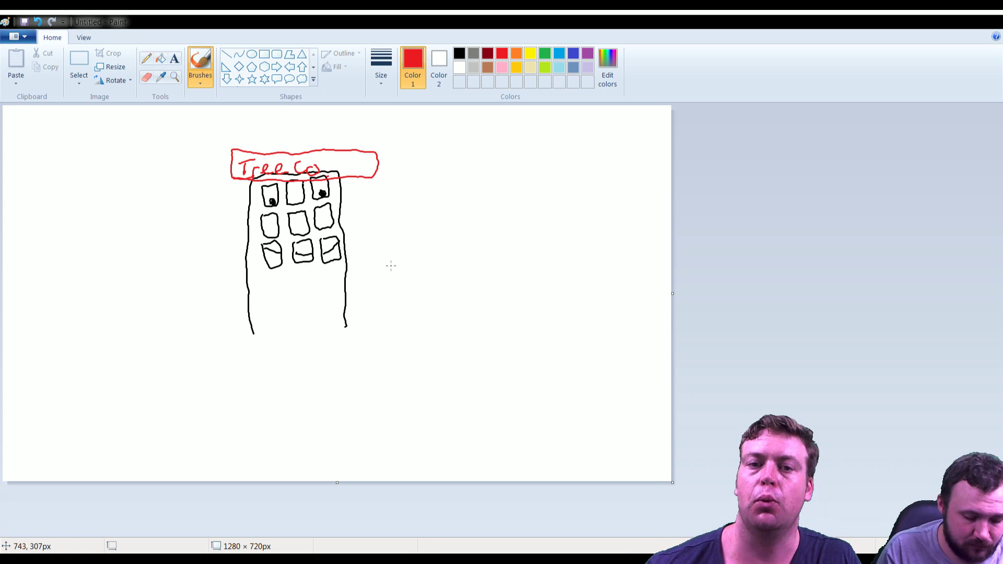
In brown, draw trunk strokes up the left wall and a middle trunk branching toward the windows
click(459, 53)
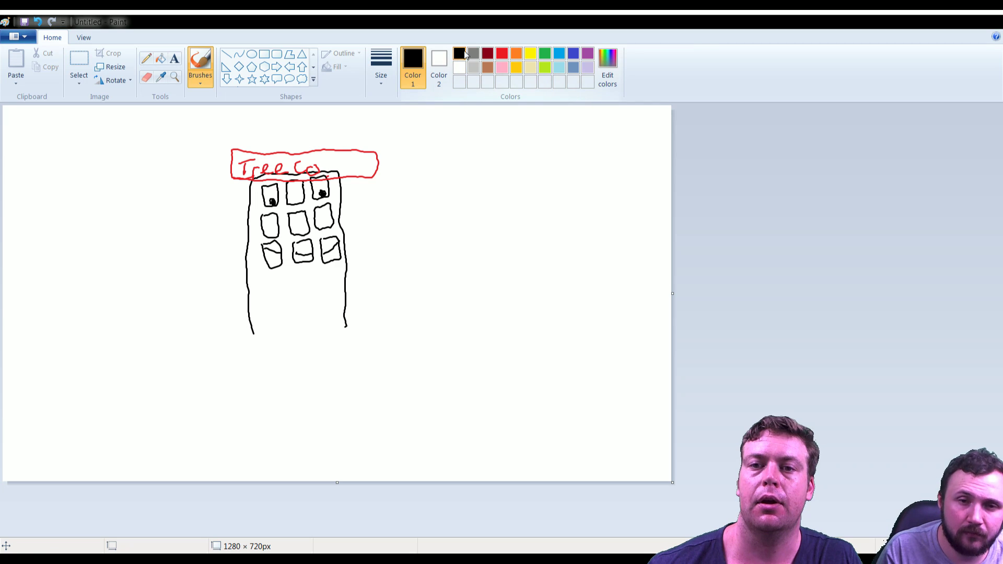
click(541, 56)
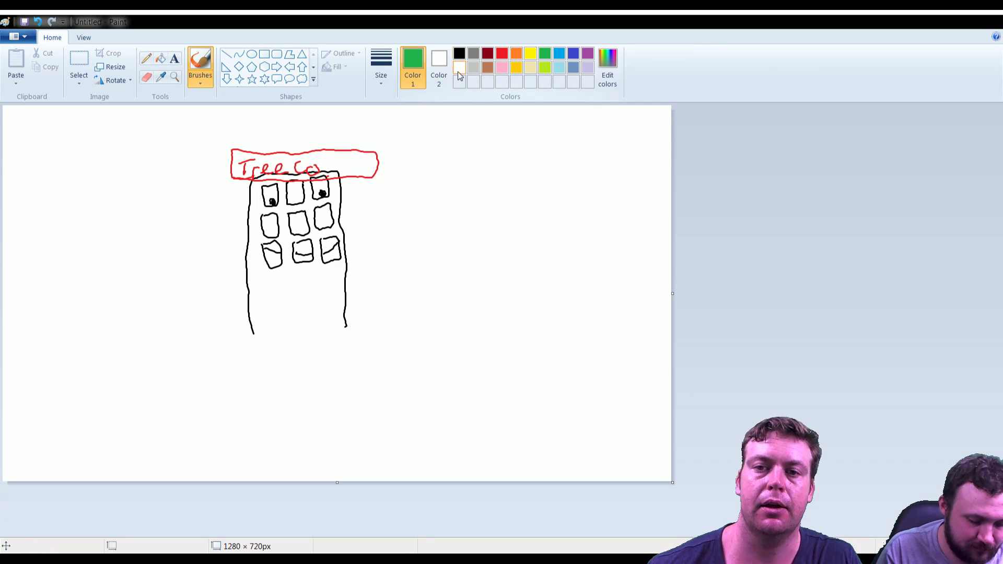
click(486, 68)
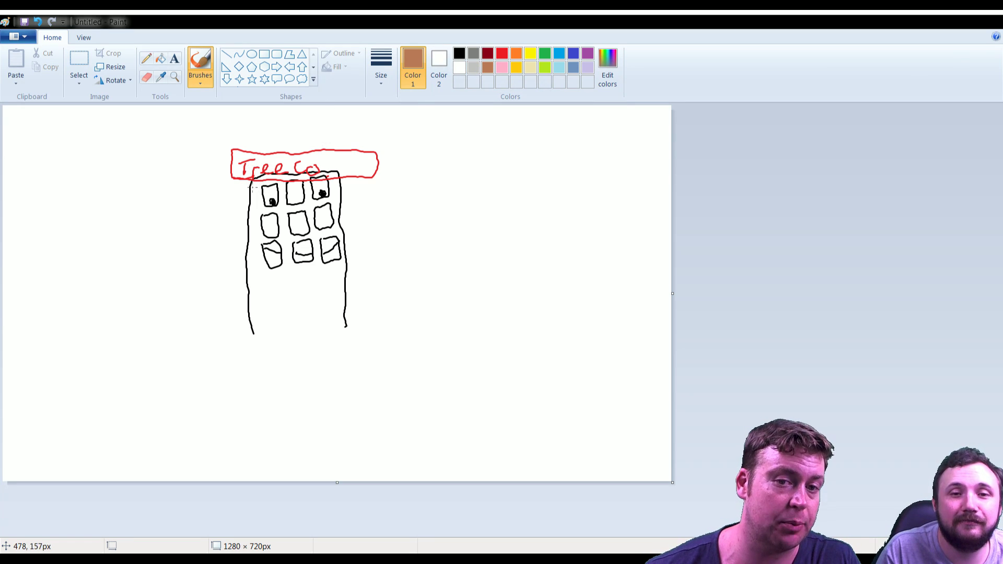
mouse_move(247, 194)
mouse_down()
mouse_move(271, 283)
mouse_move(270, 328)
mouse_move(257, 285)
mouse_move(253, 312)
mouse_up()
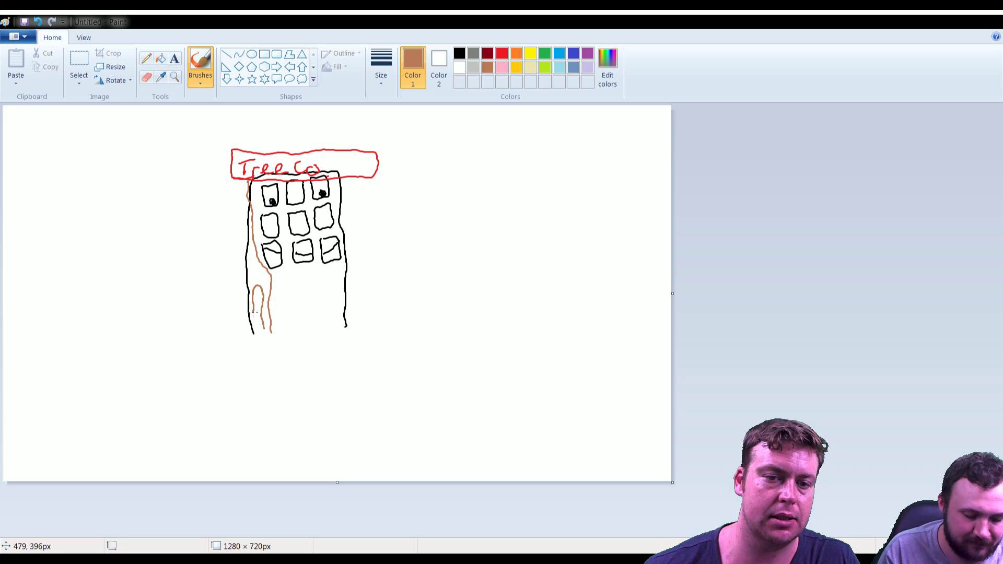
mouse_move(256, 273)
mouse_down()
mouse_move(247, 260)
mouse_move(251, 280)
mouse_move(291, 285)
mouse_move(296, 263)
mouse_move(291, 325)
mouse_move(303, 323)
mouse_move(297, 291)
mouse_move(316, 267)
mouse_move(313, 299)
mouse_move(337, 305)
mouse_move(340, 324)
mouse_move(345, 302)
mouse_move(320, 290)
mouse_move(346, 258)
mouse_up()
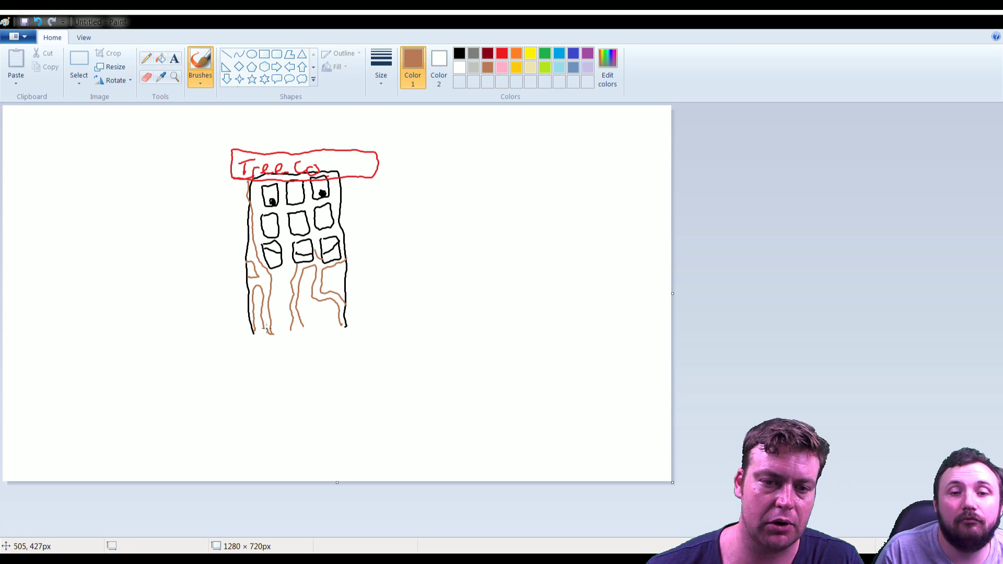
drag(291, 331, 306, 326)
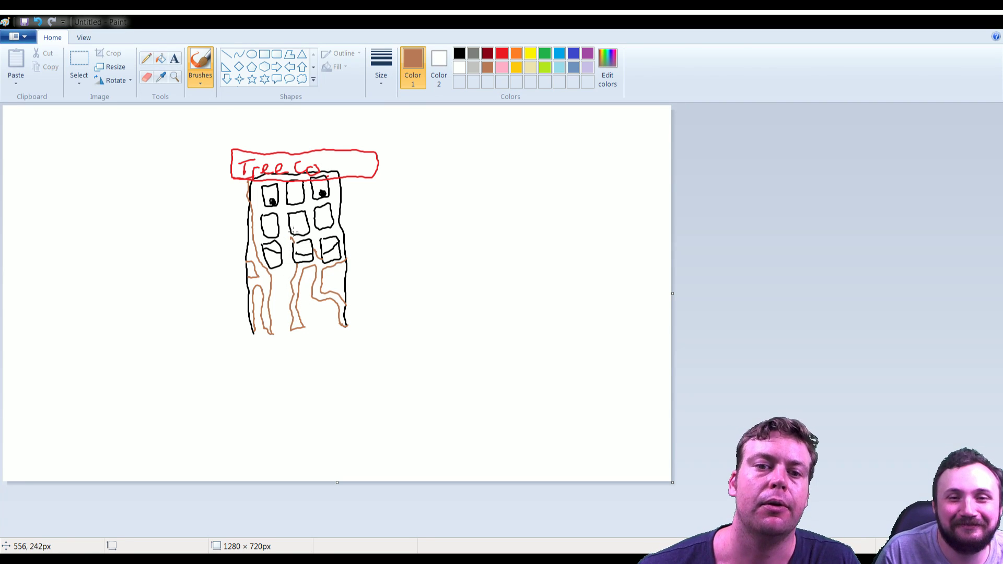
mouse_move(291, 239)
mouse_down()
mouse_move(280, 222)
mouse_move(283, 205)
mouse_move(288, 212)
mouse_up()
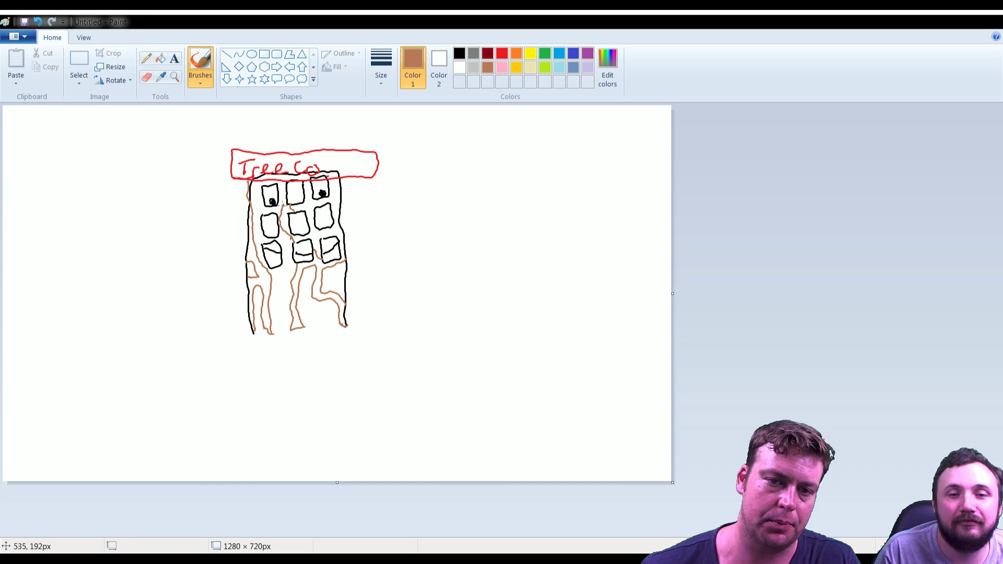
Add a short brown stroke above the sign, then try bucket-filling the trunks, undoing each fill
drag(250, 141, 242, 129)
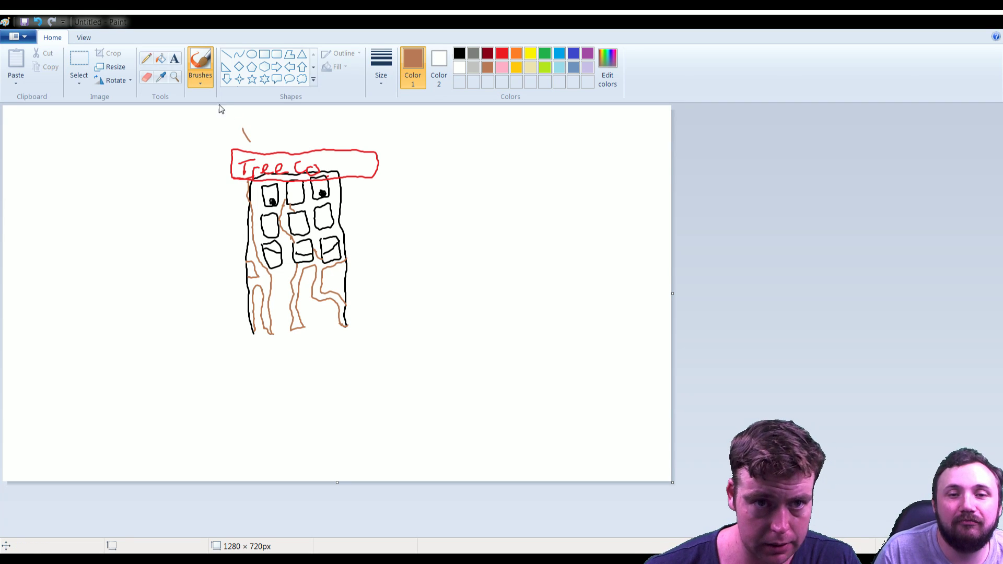
click(161, 59)
click(219, 258)
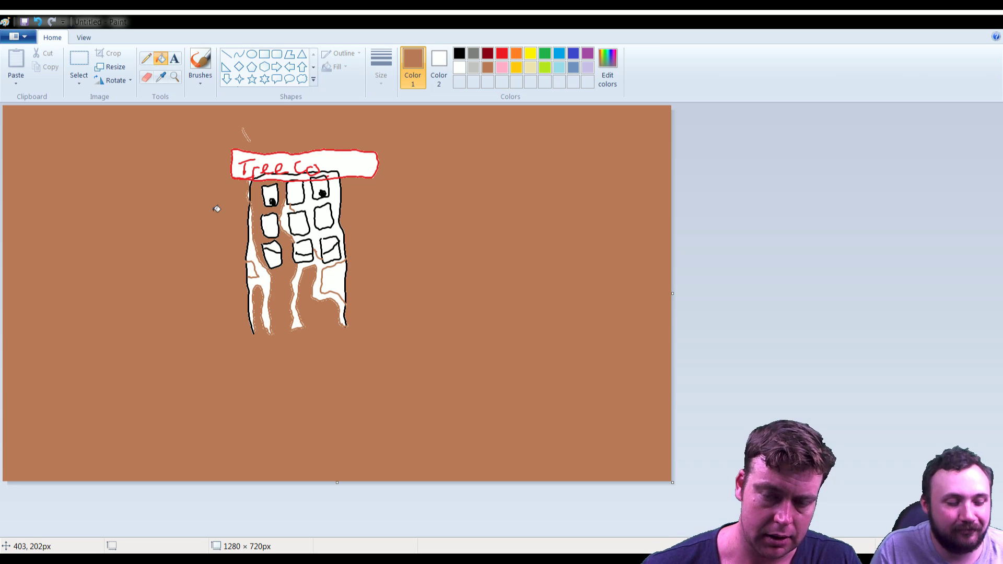
key(ctrl+z)
click(224, 240)
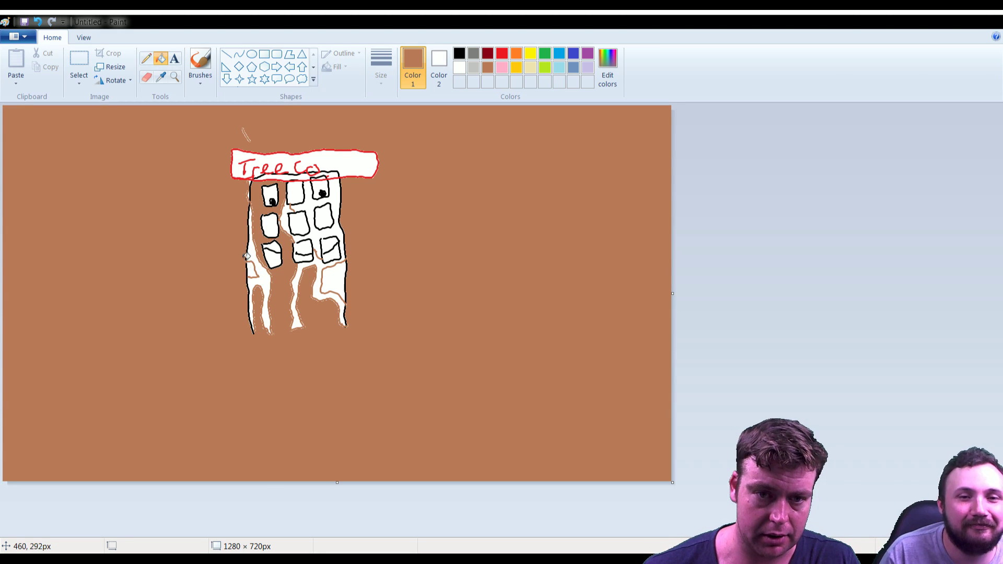
key(ctrl+z)
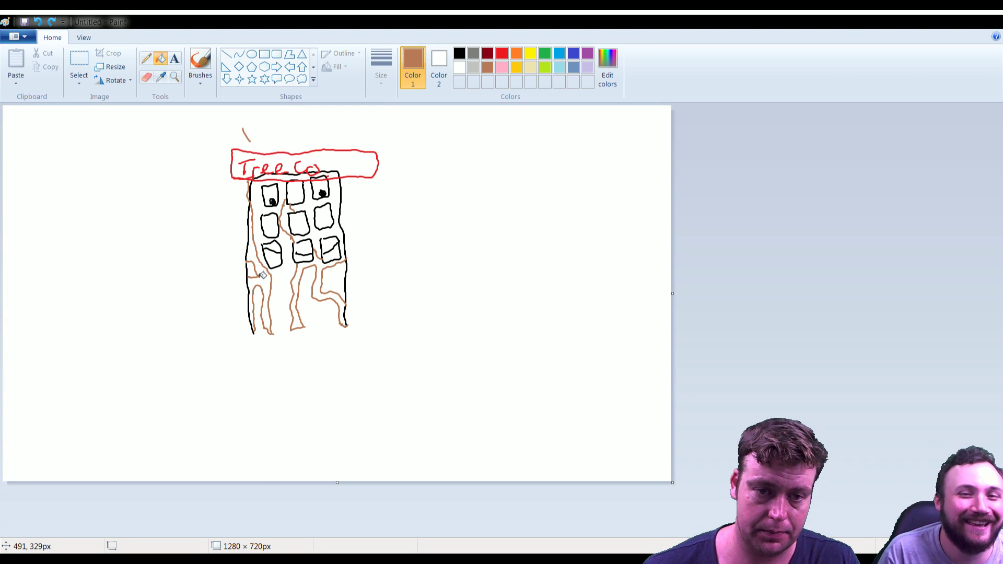
click(267, 278)
click(297, 280)
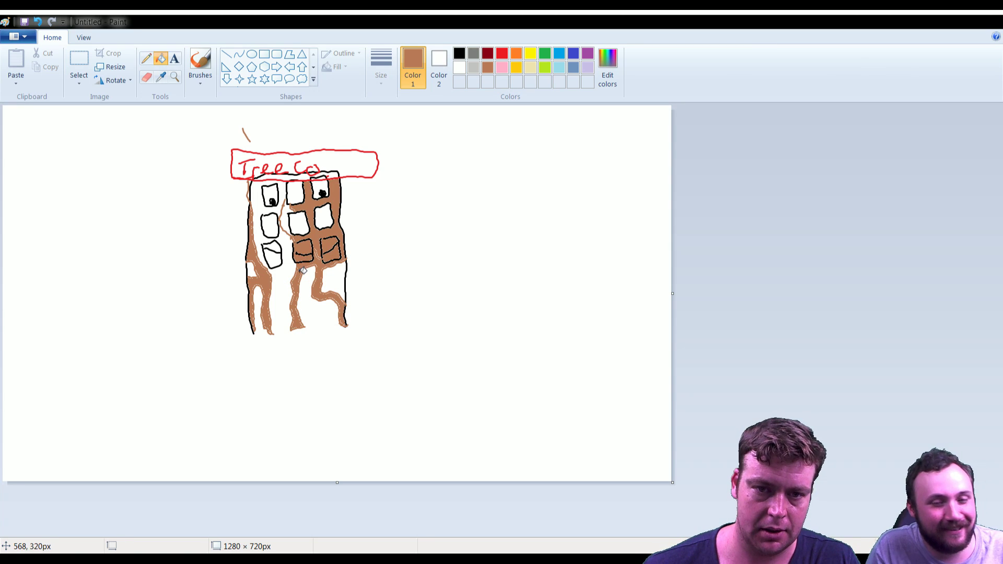
key(ctrl+z)
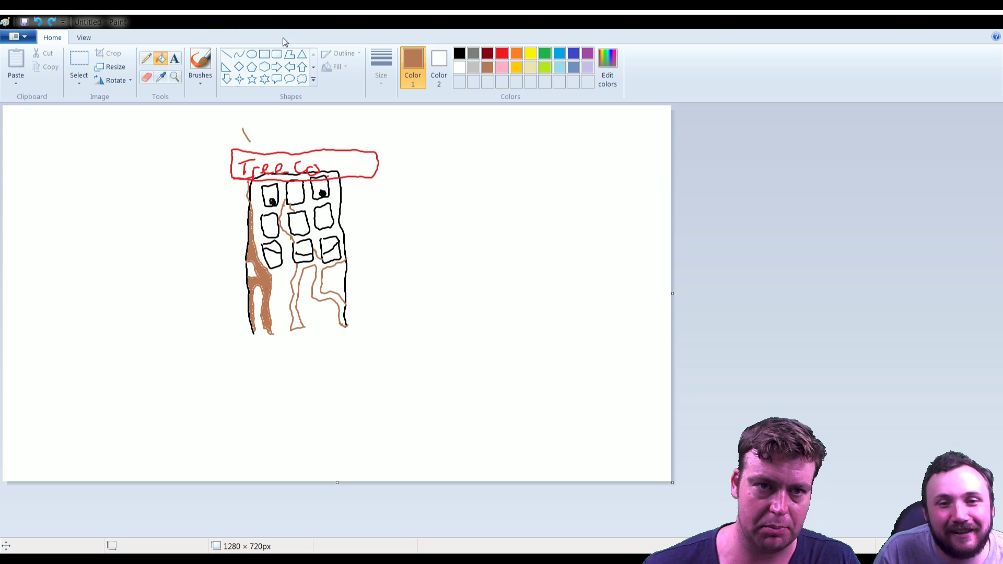
Undo a stray brown pencil line and fill the middle and right trunks solid brown
click(148, 58)
drag(197, 109, 237, 149)
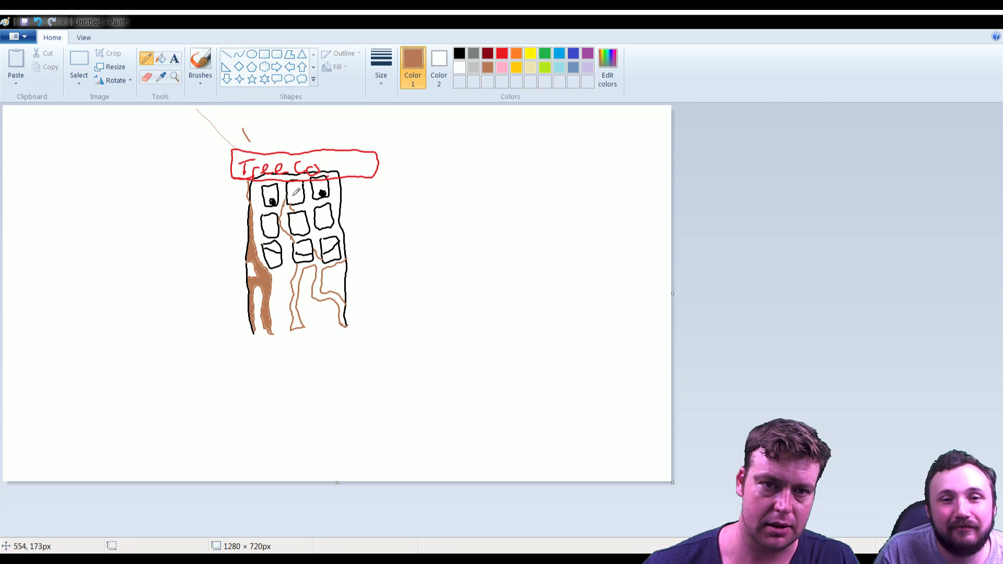
key(ctrl+z)
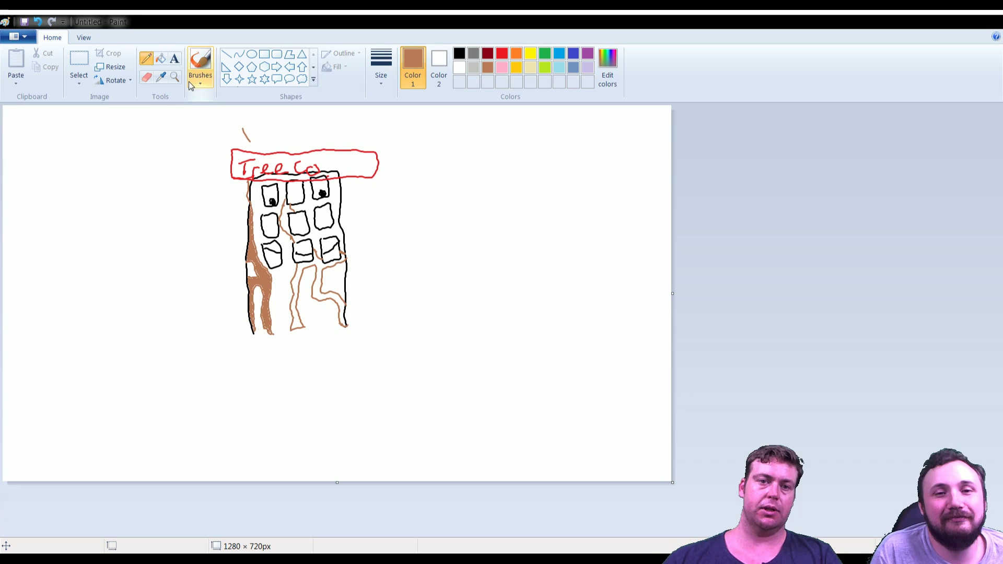
click(160, 58)
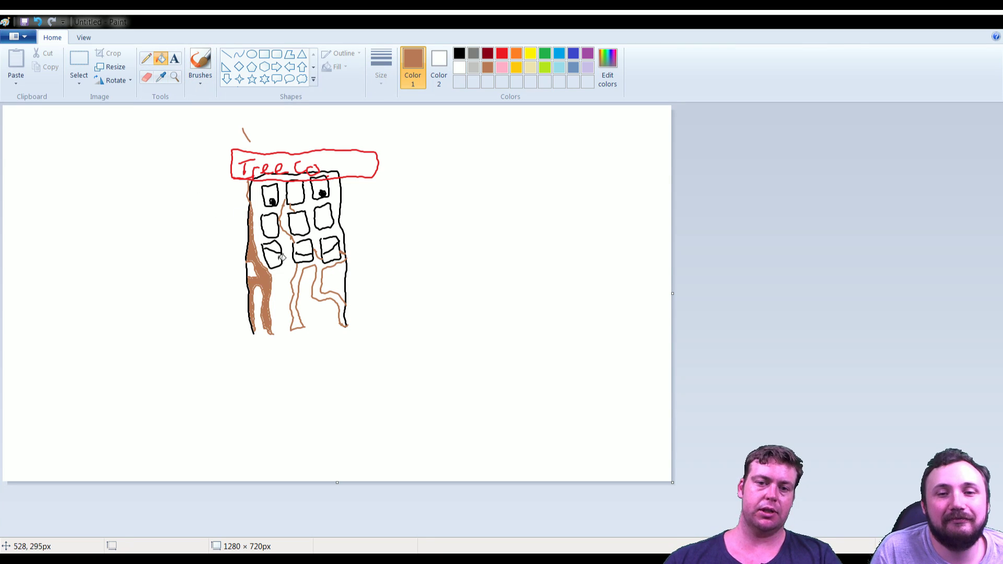
click(321, 282)
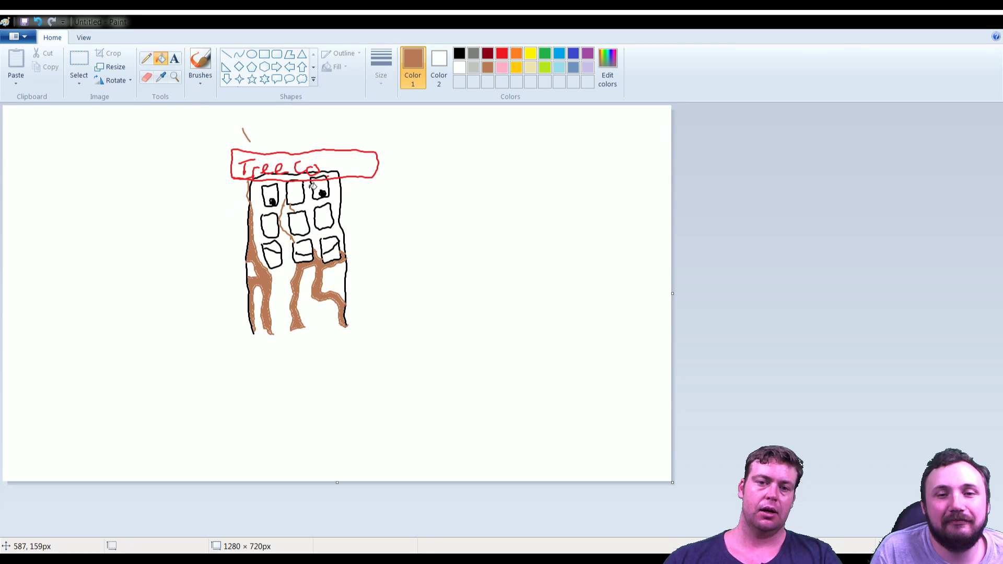
Outline a brown branch across the middle windows and fill the gaps on either side brown
click(146, 58)
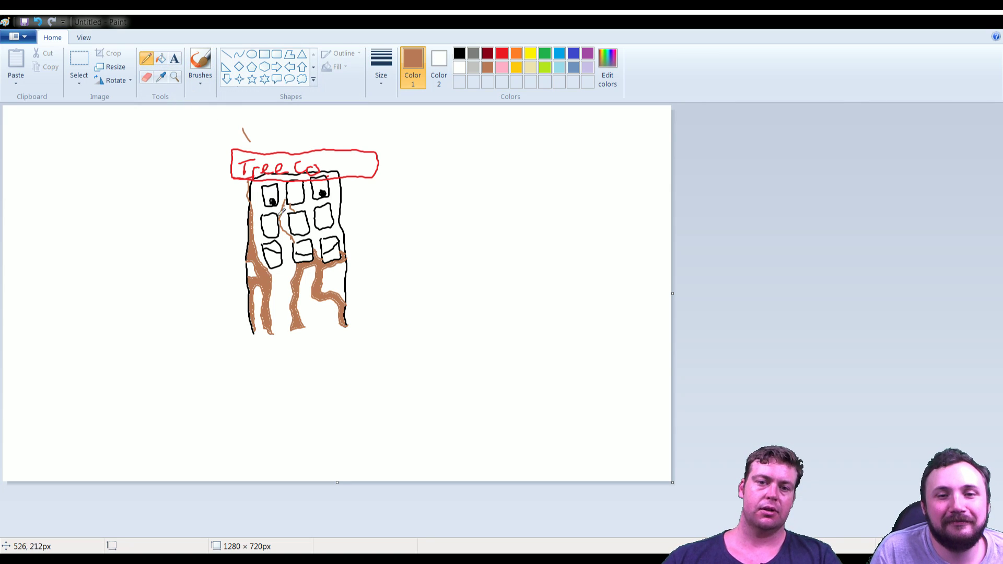
mouse_move(319, 224)
mouse_down()
mouse_move(316, 238)
mouse_move(293, 236)
mouse_move(327, 236)
mouse_move(334, 222)
mouse_up()
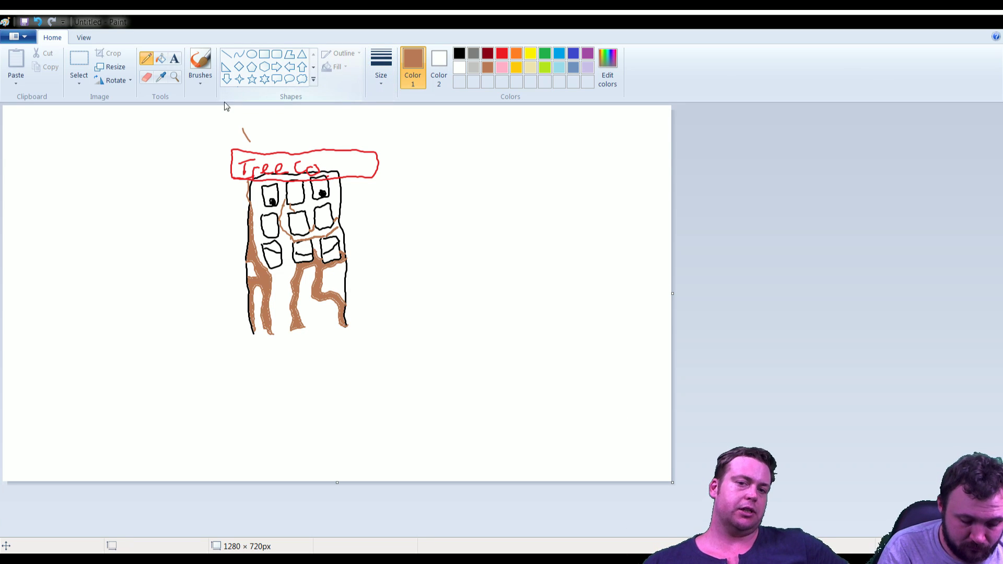
click(161, 60)
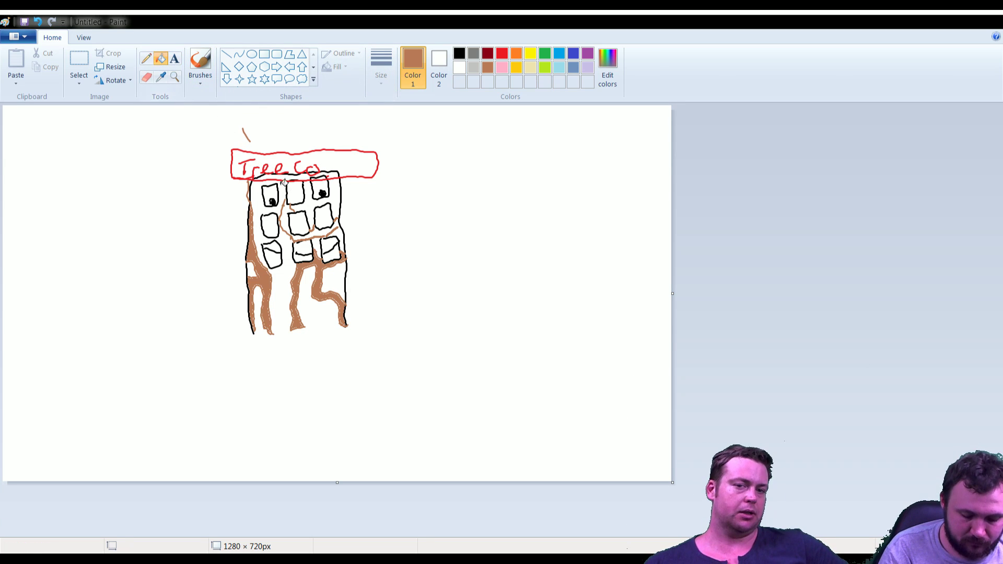
click(286, 212)
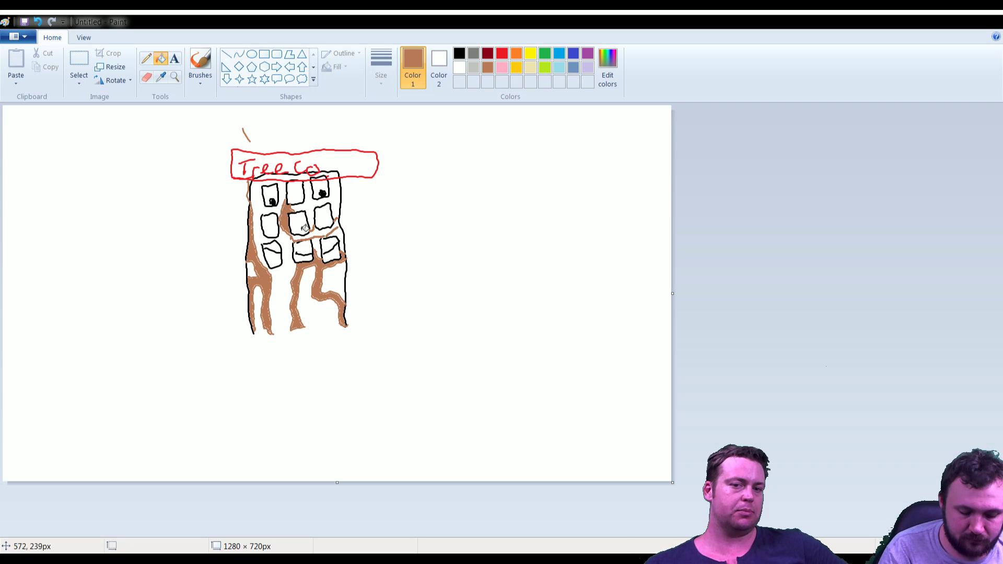
click(316, 233)
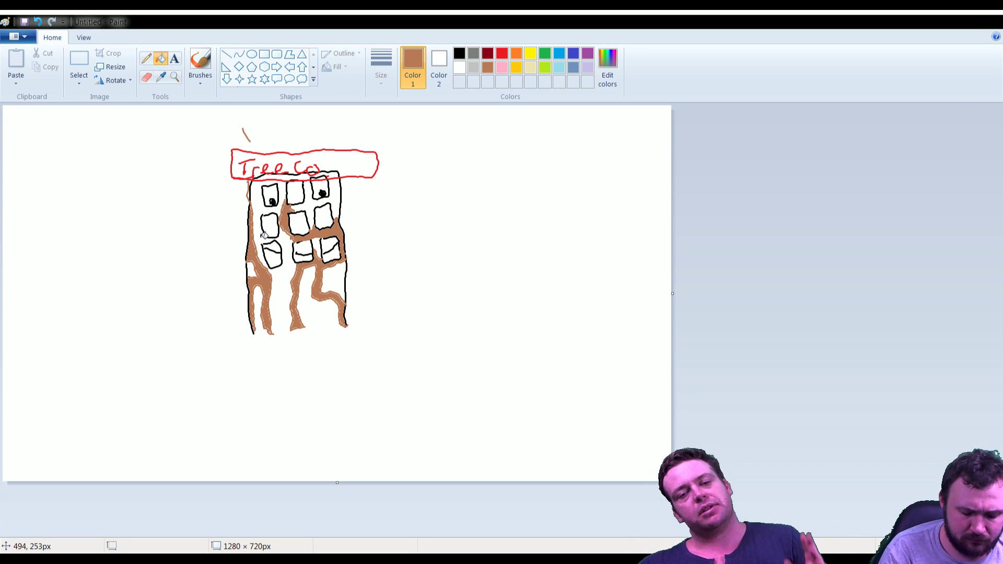
click(146, 60)
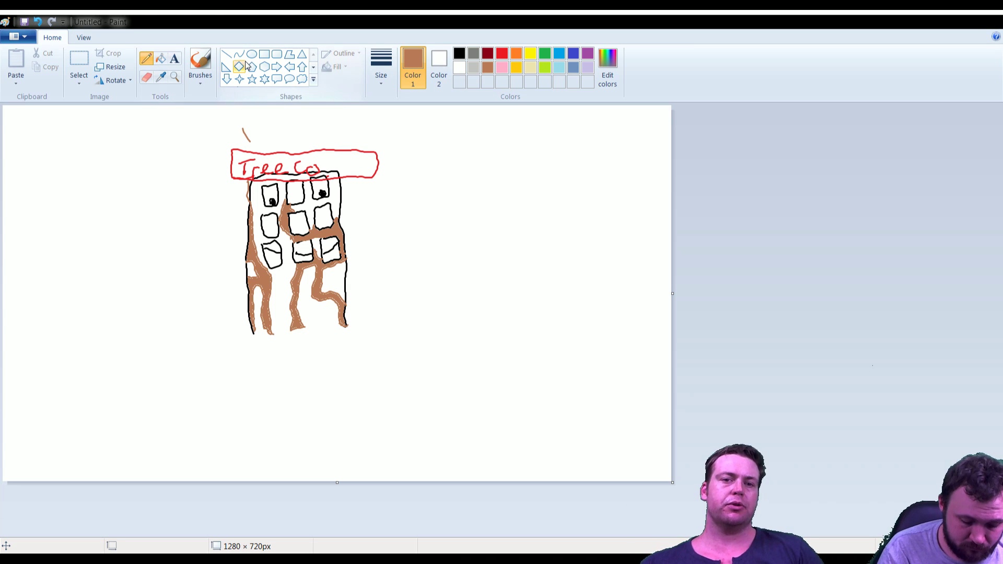
In black, retrace the building's bottom edge and add its right side face and slanted roof lines
click(460, 54)
click(426, 161)
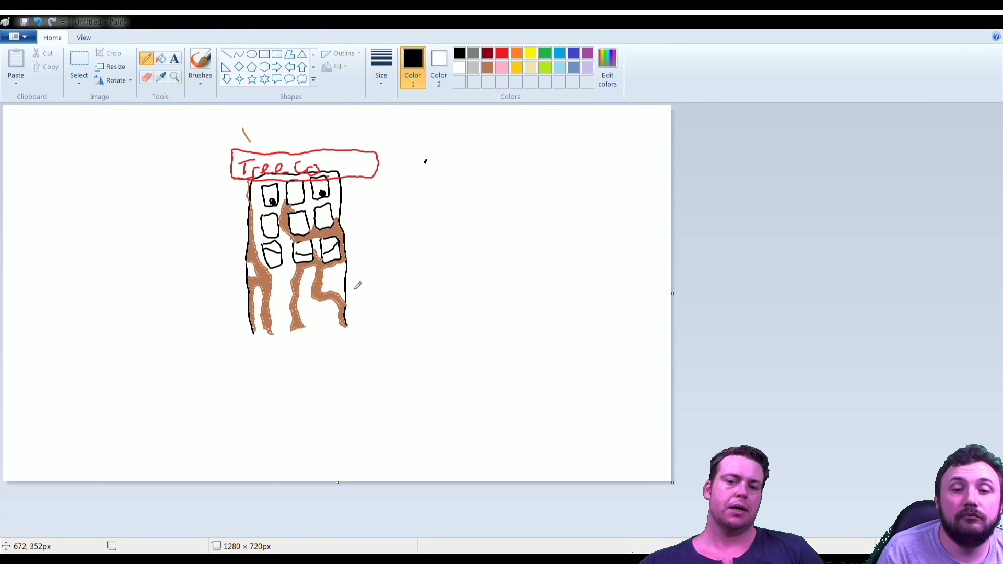
drag(349, 327, 257, 335)
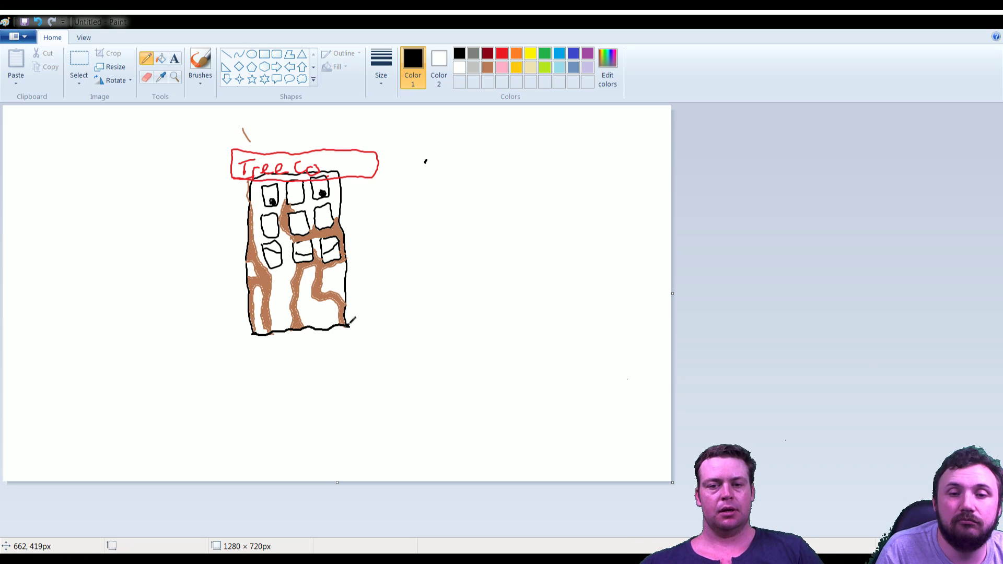
mouse_move(349, 326)
mouse_down()
mouse_move(382, 276)
mouse_move(374, 153)
mouse_move(356, 163)
mouse_move(374, 152)
mouse_up()
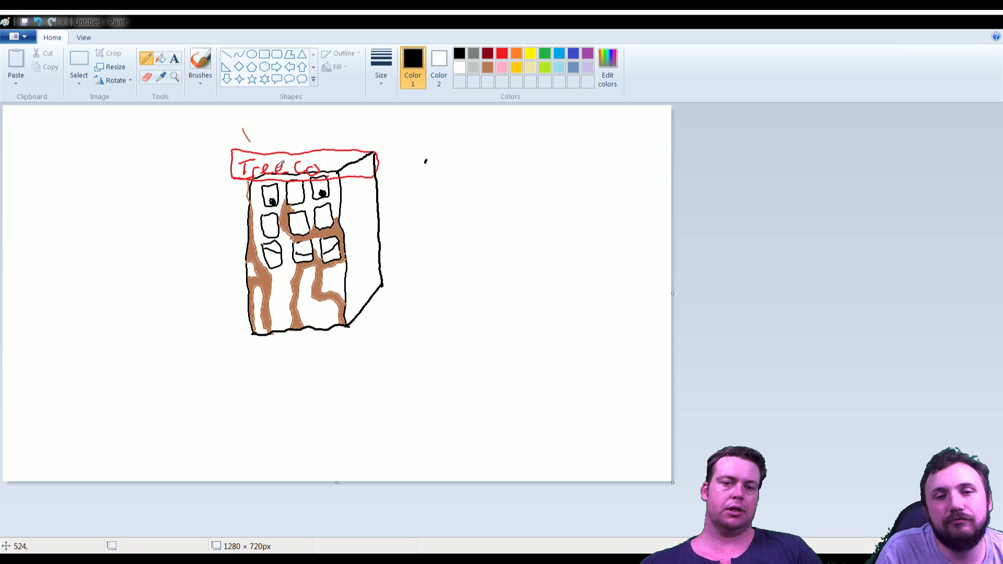
drag(267, 177, 288, 159)
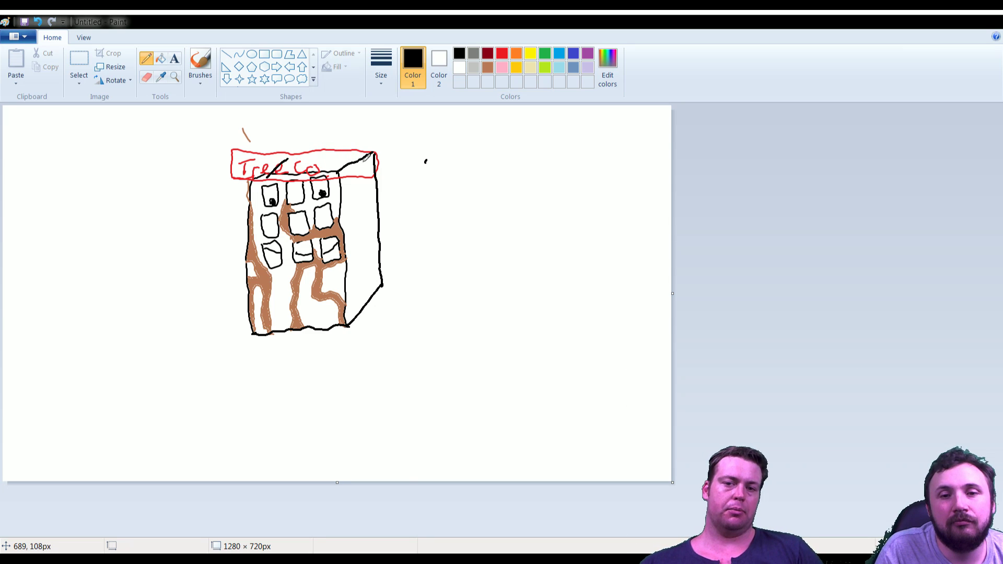
drag(372, 154, 213, 150)
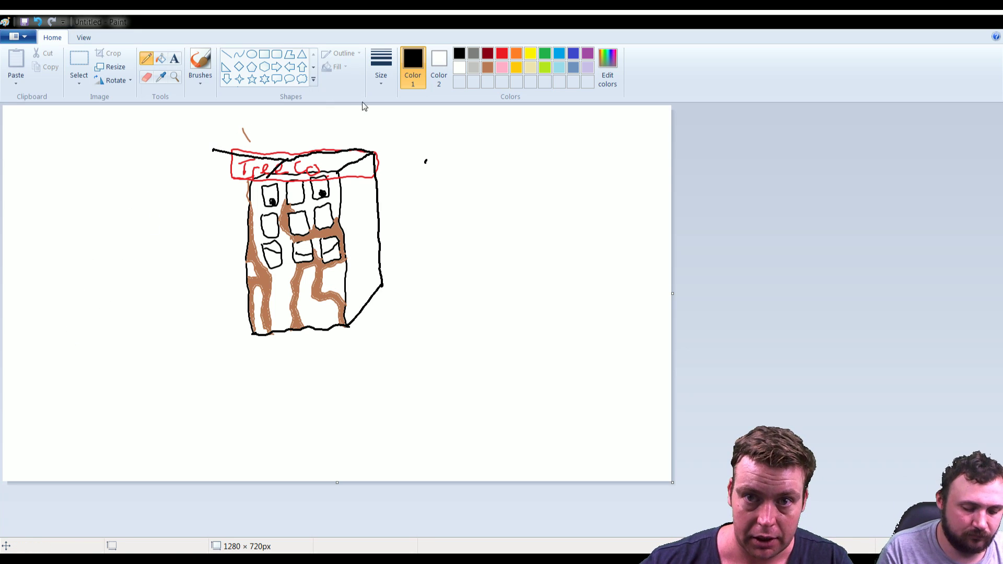
Scribble a green patch with brown strokes at lower left, then undo a stray black stroke
click(541, 54)
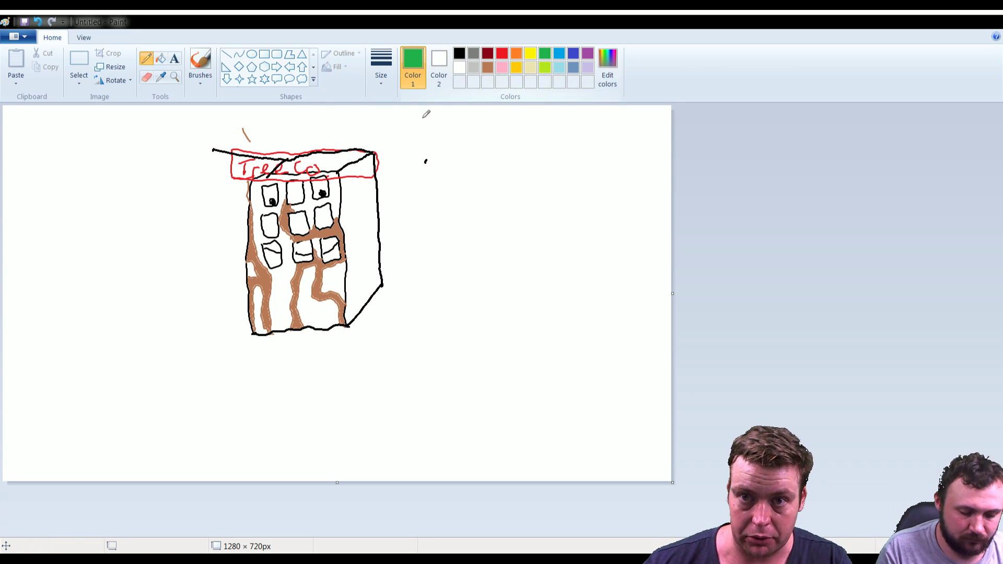
mouse_move(65, 329)
mouse_down()
mouse_move(63, 339)
mouse_move(97, 328)
mouse_up()
drag(111, 332, 88, 343)
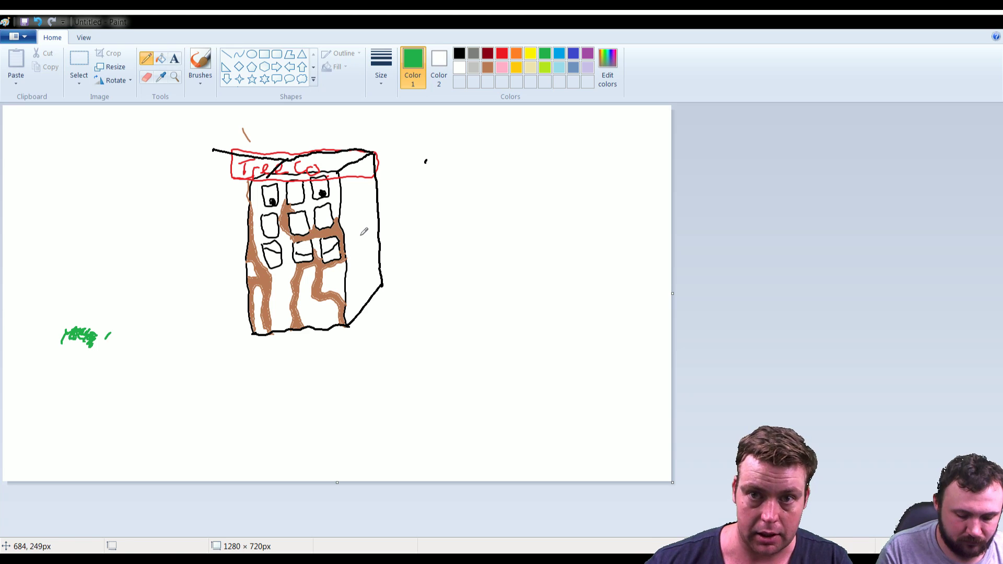
click(489, 67)
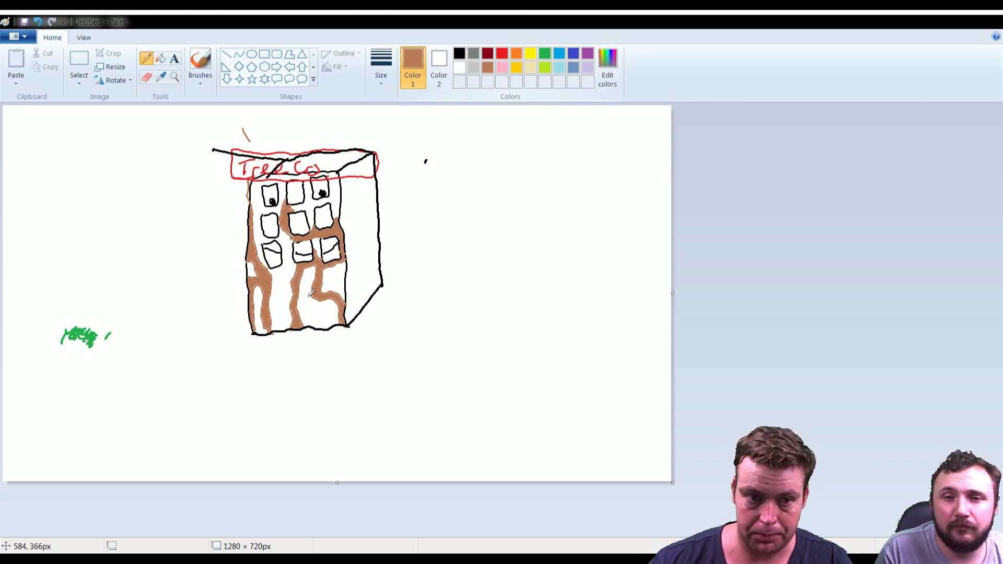
mouse_move(73, 334)
mouse_down()
mouse_move(62, 346)
mouse_move(86, 335)
mouse_move(108, 340)
mouse_move(92, 337)
mouse_up()
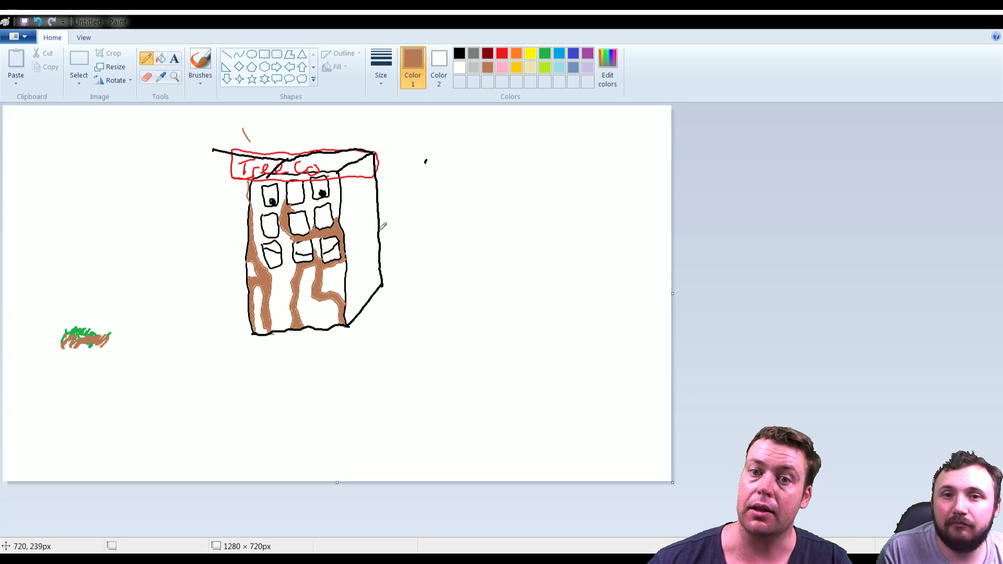
click(461, 55)
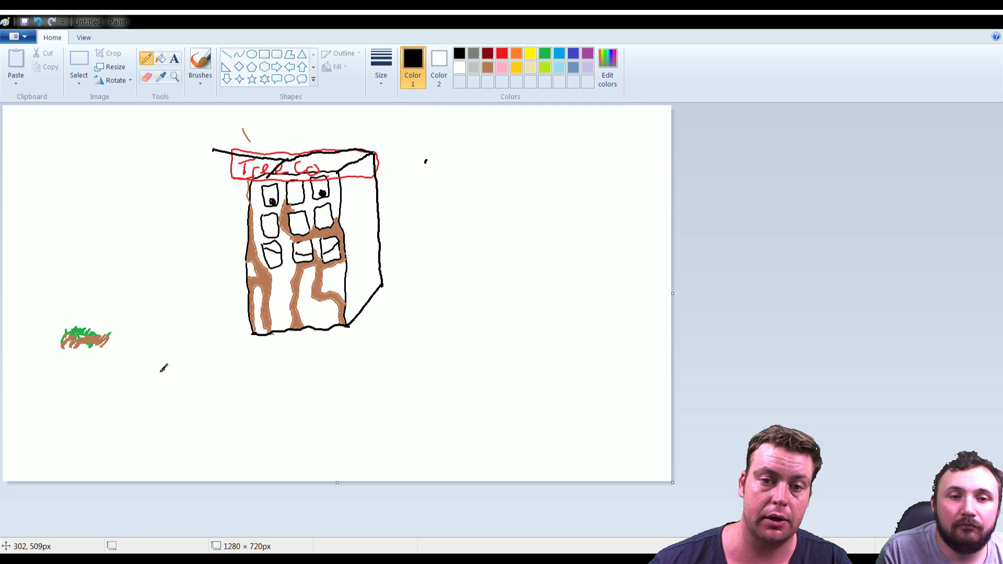
drag(165, 369, 135, 386)
key(ctrl+z)
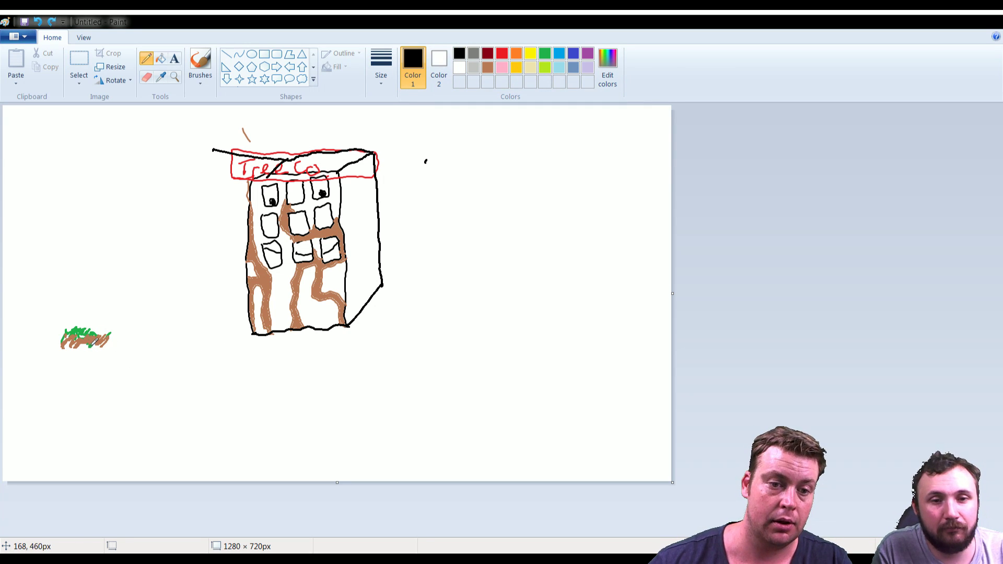
In black, draw a face oval, arrows leading right, and a curved down-right arrow below the building
mouse_move(84, 345)
mouse_down()
mouse_move(62, 347)
mouse_move(103, 361)
mouse_move(108, 343)
mouse_move(76, 348)
mouse_move(95, 345)
mouse_move(83, 360)
mouse_move(139, 359)
mouse_move(129, 356)
mouse_move(123, 375)
mouse_up()
mouse_move(171, 344)
mouse_down()
mouse_move(150, 342)
mouse_move(167, 356)
mouse_move(149, 370)
mouse_move(157, 380)
mouse_move(173, 321)
mouse_move(154, 387)
mouse_move(179, 364)
mouse_move(208, 363)
mouse_move(196, 351)
mouse_move(189, 381)
mouse_up()
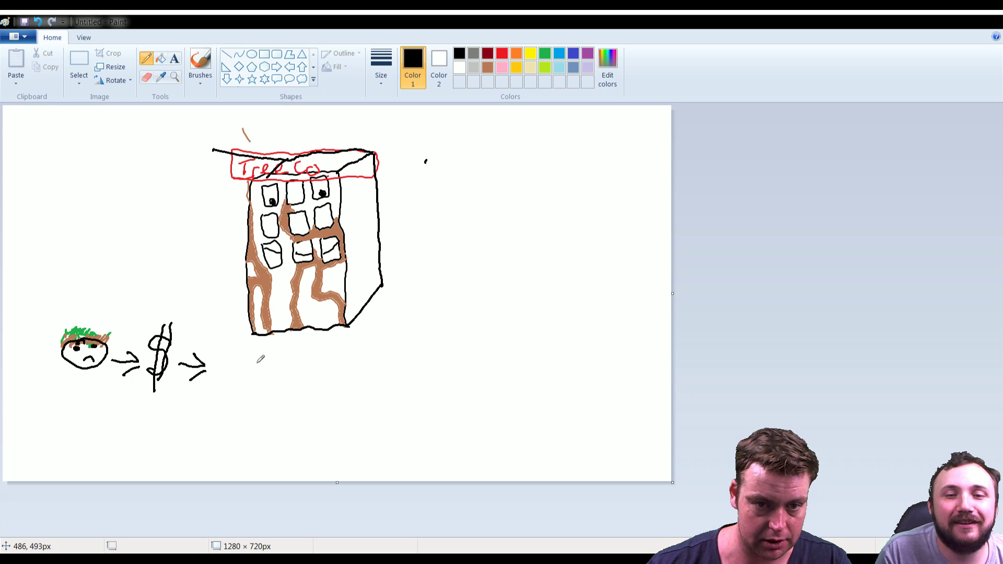
mouse_move(229, 371)
mouse_down()
mouse_move(269, 348)
mouse_move(264, 362)
mouse_up()
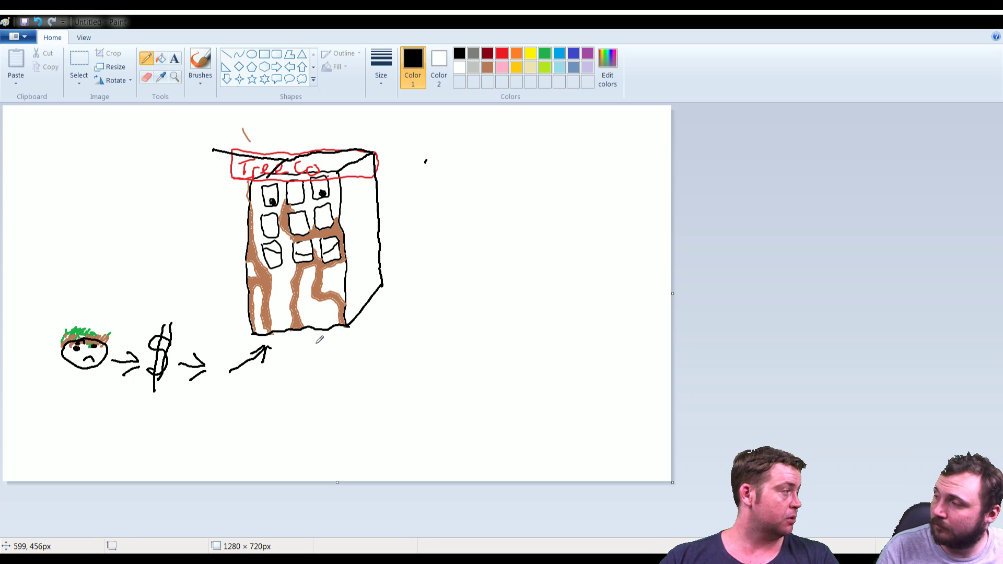
mouse_move(311, 337)
mouse_down()
mouse_move(327, 357)
mouse_move(345, 352)
mouse_move(329, 373)
mouse_up()
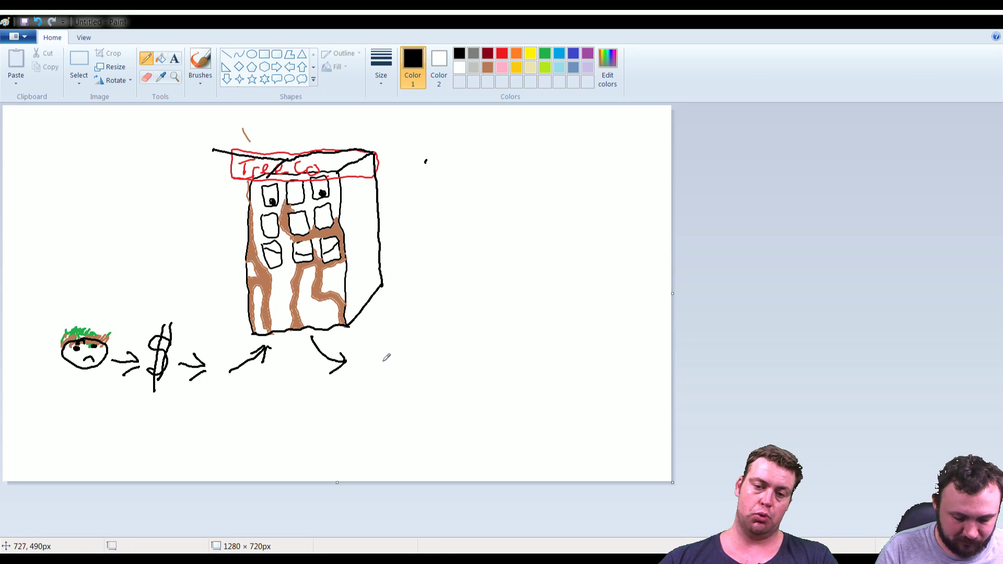
Scribble green grass strokes to the right of the curved arrow
click(545, 54)
drag(498, 260, 497, 265)
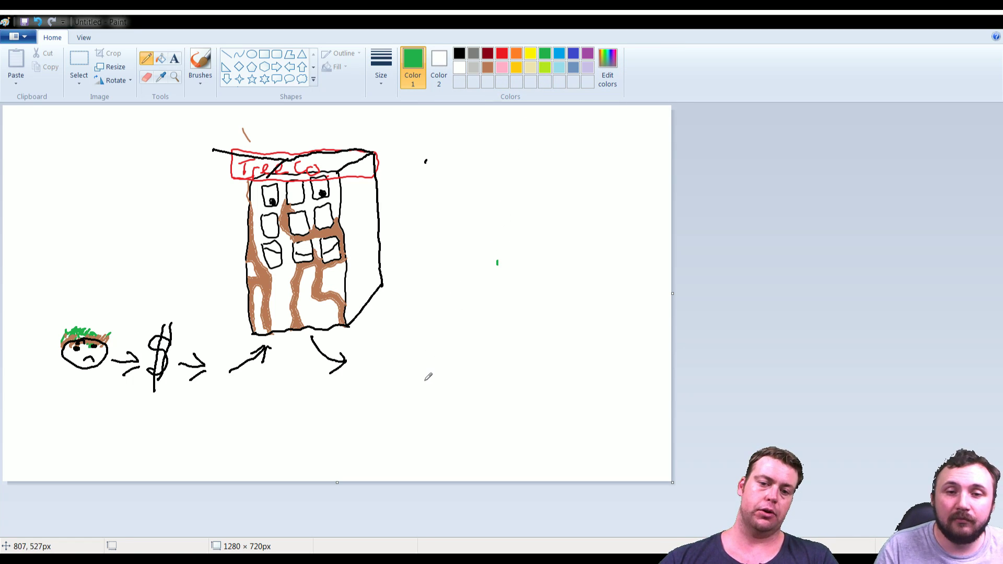
drag(377, 350, 374, 366)
mouse_move(385, 349)
mouse_down()
mouse_move(382, 368)
mouse_move(395, 353)
mouse_move(413, 358)
mouse_up()
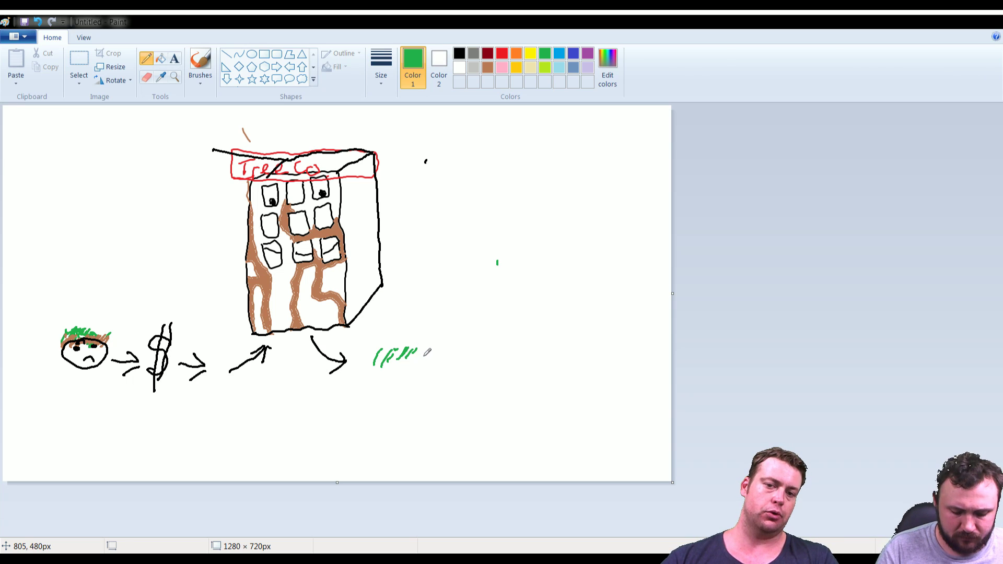
mouse_move(418, 360)
mouse_down()
mouse_move(402, 339)
mouse_move(389, 353)
mouse_move(385, 346)
mouse_move(416, 345)
mouse_up()
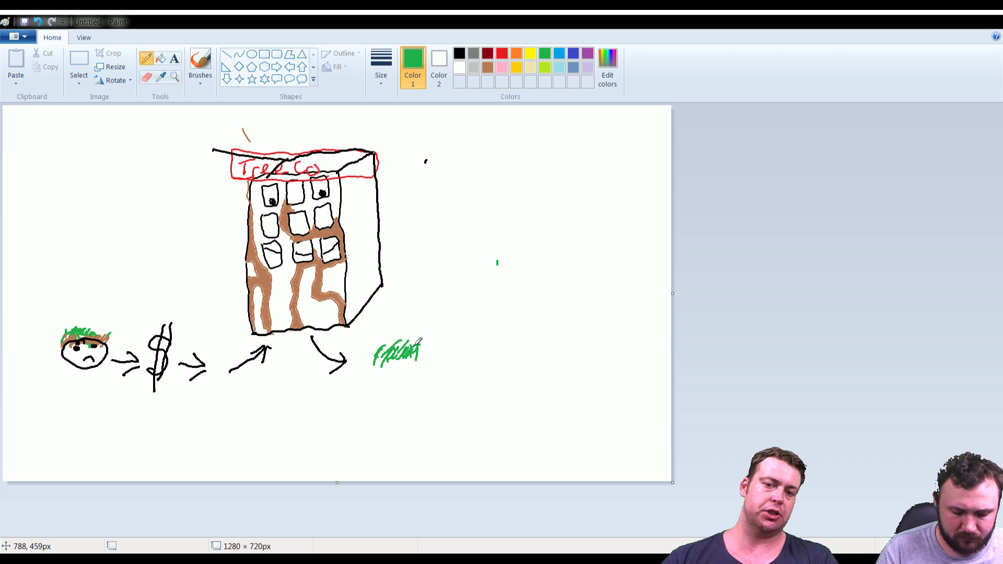
Add a black curved line and small circle face, then give the face brown hair
click(460, 54)
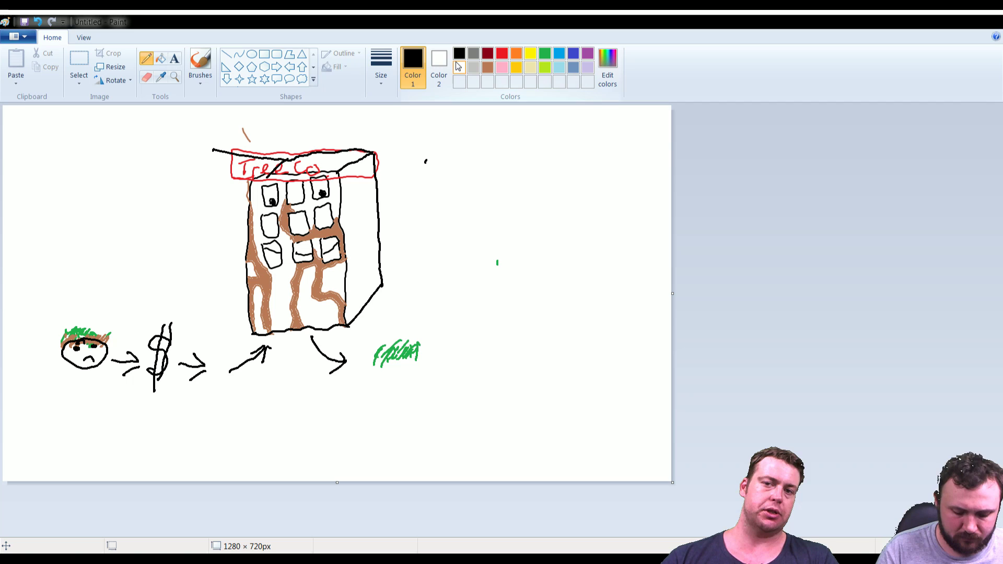
mouse_move(425, 354)
mouse_down()
mouse_move(468, 369)
mouse_move(476, 349)
mouse_move(479, 369)
mouse_move(522, 370)
mouse_move(519, 346)
mouse_up()
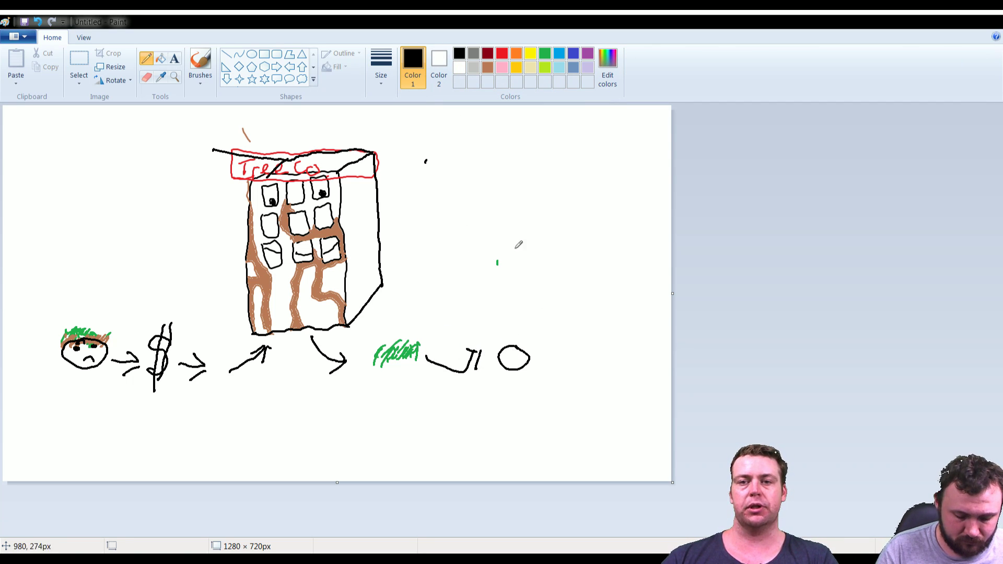
click(488, 67)
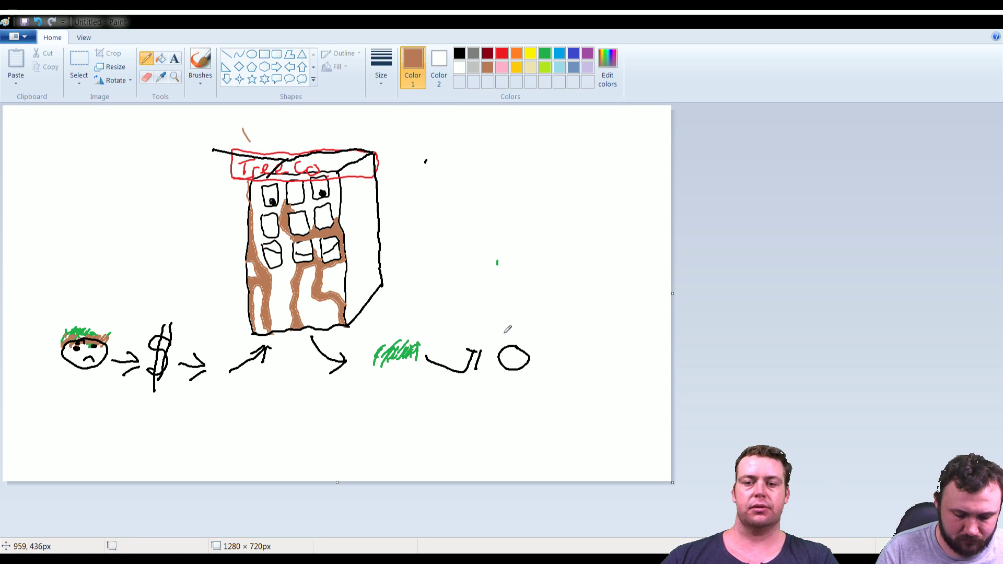
mouse_move(496, 351)
mouse_down()
mouse_move(532, 352)
mouse_move(502, 347)
mouse_move(529, 339)
mouse_up()
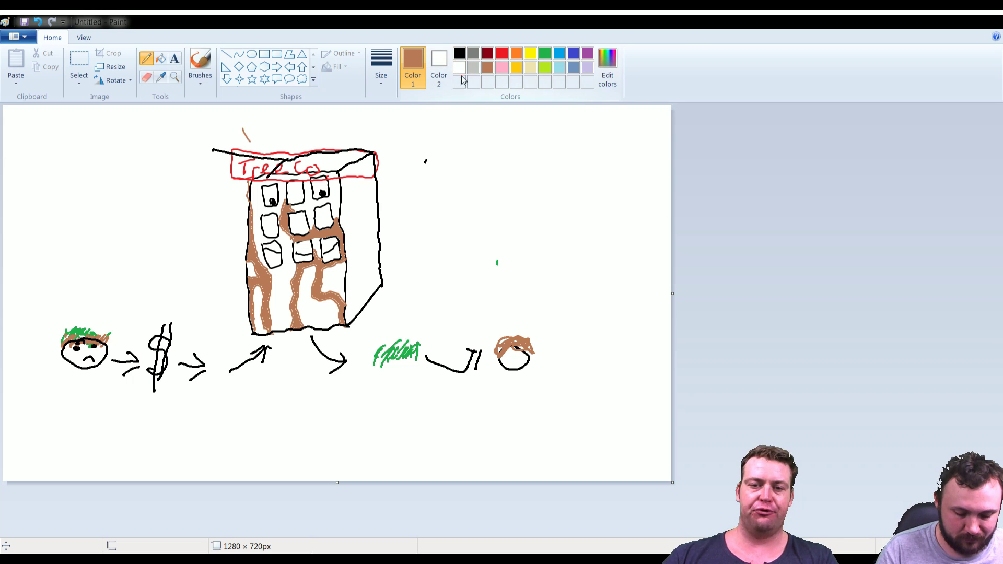
In black, draw the roof edge and two window outlines on the building's right face
click(460, 53)
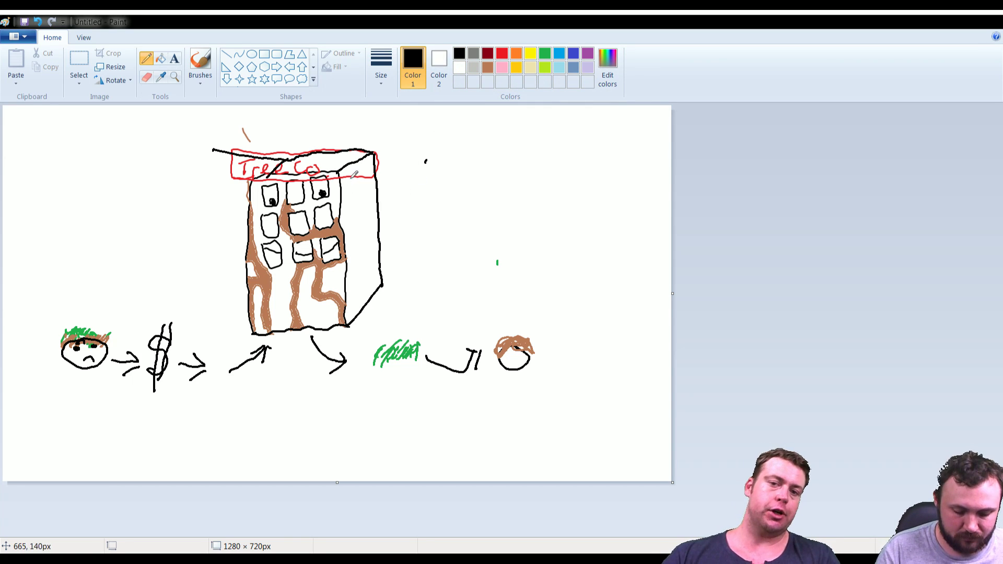
mouse_move(346, 178)
mouse_down()
mouse_move(346, 191)
mouse_move(356, 192)
mouse_move(358, 172)
mouse_move(365, 182)
mouse_up()
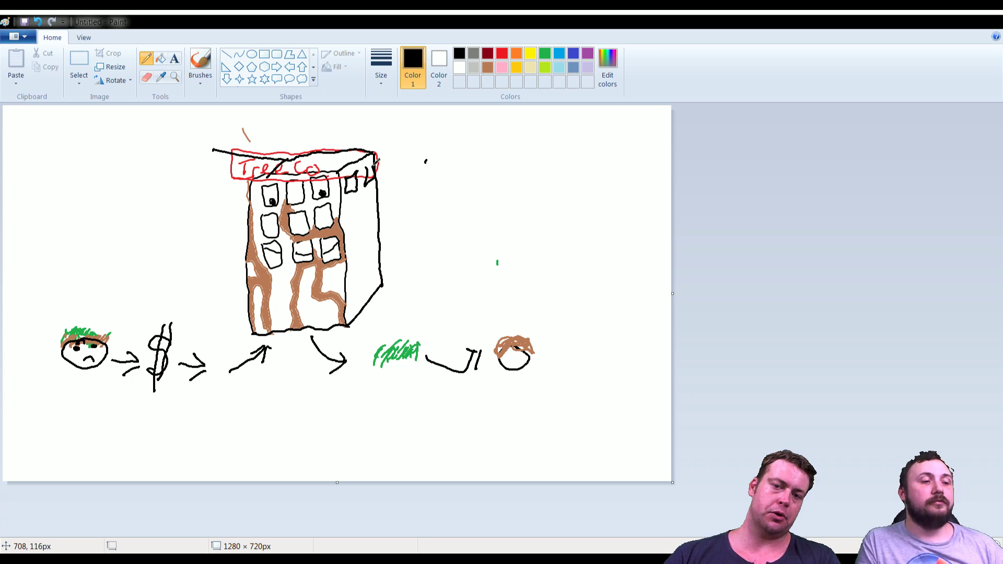
mouse_move(346, 209)
mouse_down()
mouse_move(347, 220)
mouse_move(360, 198)
mouse_move(347, 204)
mouse_move(365, 213)
mouse_move(376, 189)
mouse_move(365, 195)
mouse_up()
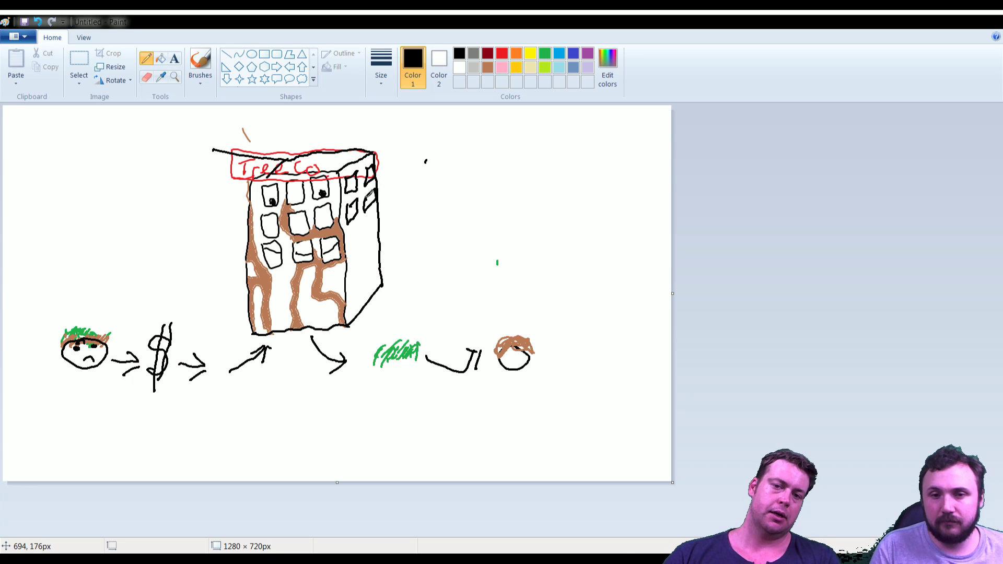
mouse_move(351, 236)
mouse_down()
mouse_move(361, 246)
mouse_move(376, 222)
mouse_up()
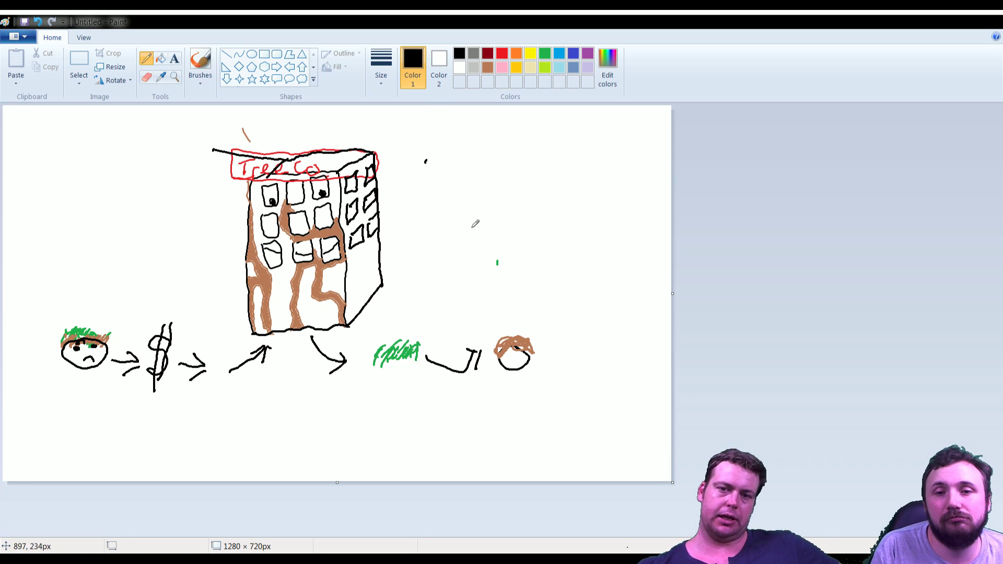
Draw a black curved arrow over the building and a long arrow down the left side
mouse_move(548, 231)
mouse_down()
mouse_move(473, 170)
mouse_move(397, 134)
mouse_move(413, 151)
mouse_move(394, 129)
mouse_move(427, 109)
mouse_move(368, 129)
mouse_move(265, 128)
mouse_move(219, 141)
mouse_move(179, 181)
mouse_move(183, 151)
mouse_move(201, 164)
mouse_up()
mouse_move(170, 189)
mouse_down()
mouse_move(132, 220)
mouse_move(94, 283)
mouse_move(106, 271)
mouse_move(88, 269)
mouse_move(56, 313)
mouse_move(49, 352)
mouse_move(61, 386)
mouse_move(85, 405)
mouse_move(67, 402)
mouse_move(85, 399)
mouse_move(75, 390)
mouse_move(107, 411)
mouse_move(197, 412)
mouse_move(191, 403)
mouse_move(181, 403)
mouse_move(204, 411)
mouse_move(173, 435)
mouse_up()
mouse_move(225, 415)
mouse_down()
mouse_move(313, 415)
mouse_move(284, 435)
mouse_up()
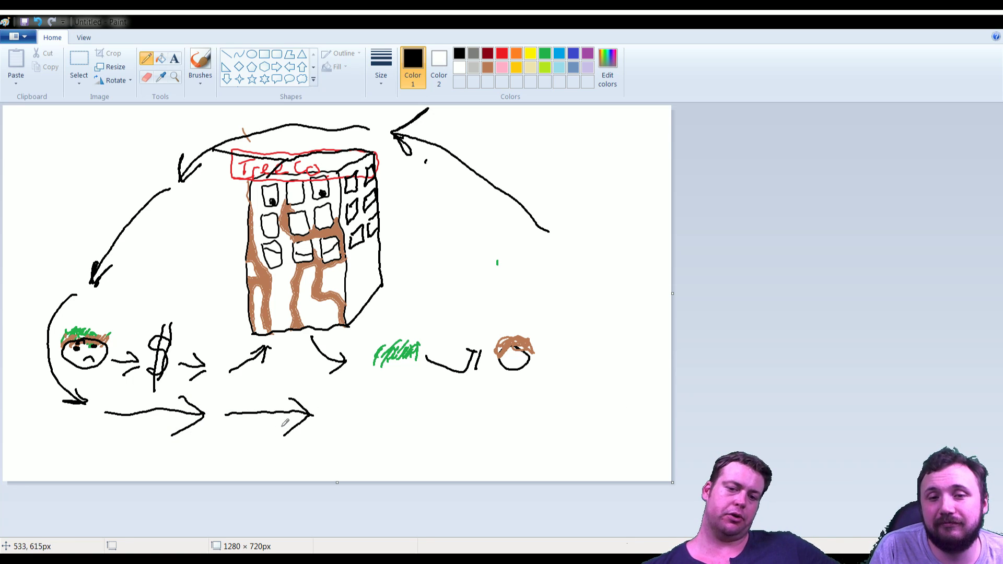
Add black arrows along the bottom and a rising arrow with an arrowhead up the right side
mouse_move(330, 410)
mouse_down()
mouse_move(398, 399)
mouse_move(388, 397)
mouse_move(397, 411)
mouse_move(366, 428)
mouse_move(427, 408)
mouse_move(480, 409)
mouse_move(476, 395)
mouse_move(479, 407)
mouse_move(444, 440)
mouse_up()
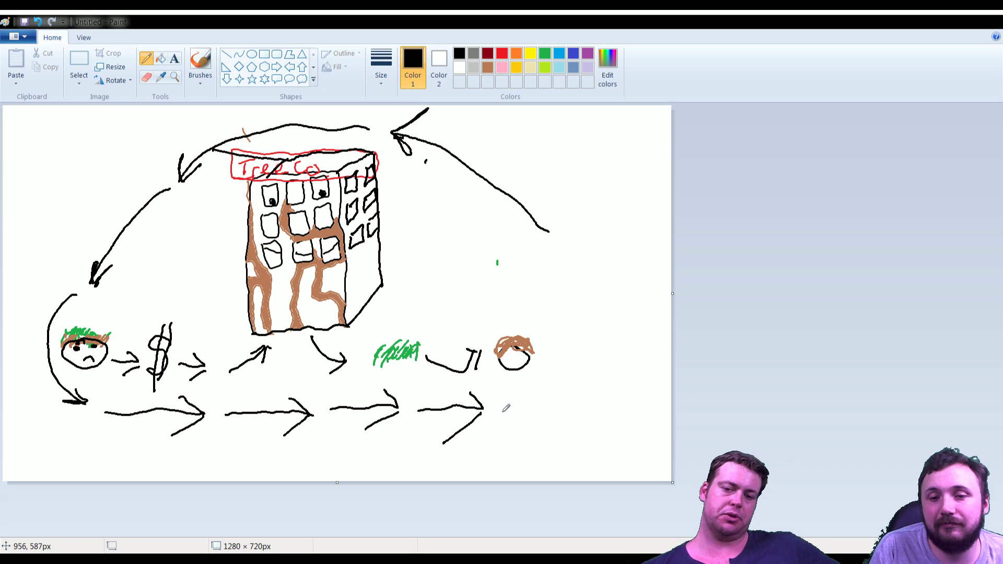
mouse_move(507, 412)
mouse_down()
mouse_move(574, 349)
mouse_move(556, 361)
mouse_move(575, 382)
mouse_up()
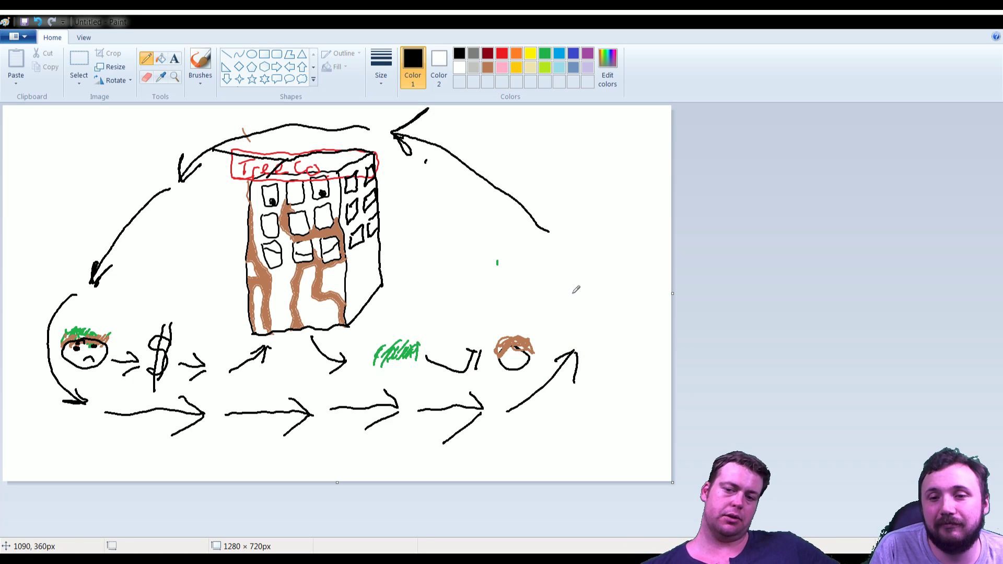
drag(562, 265, 566, 321)
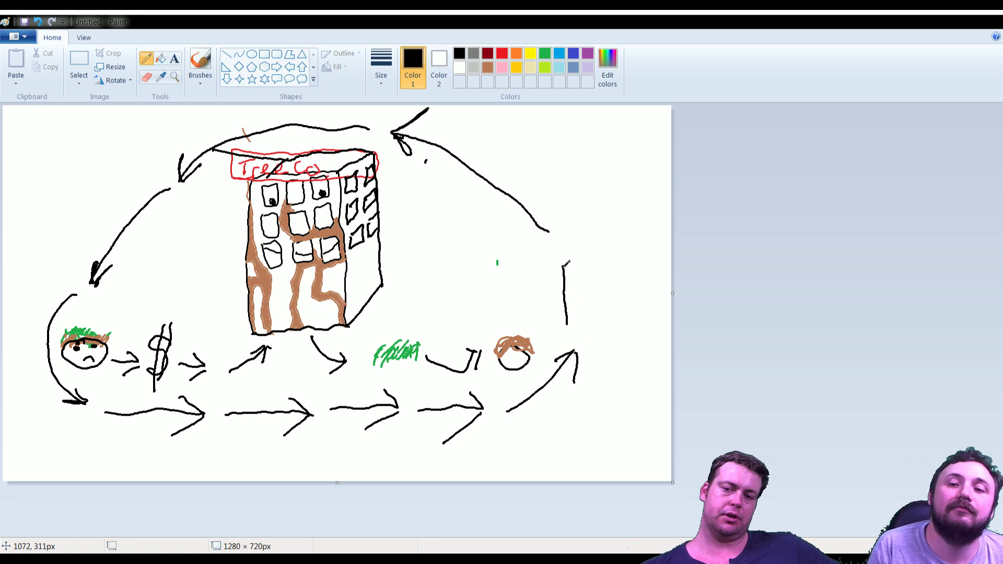
mouse_move(563, 267)
mouse_down()
mouse_move(546, 294)
mouse_move(577, 276)
mouse_move(578, 292)
mouse_up()
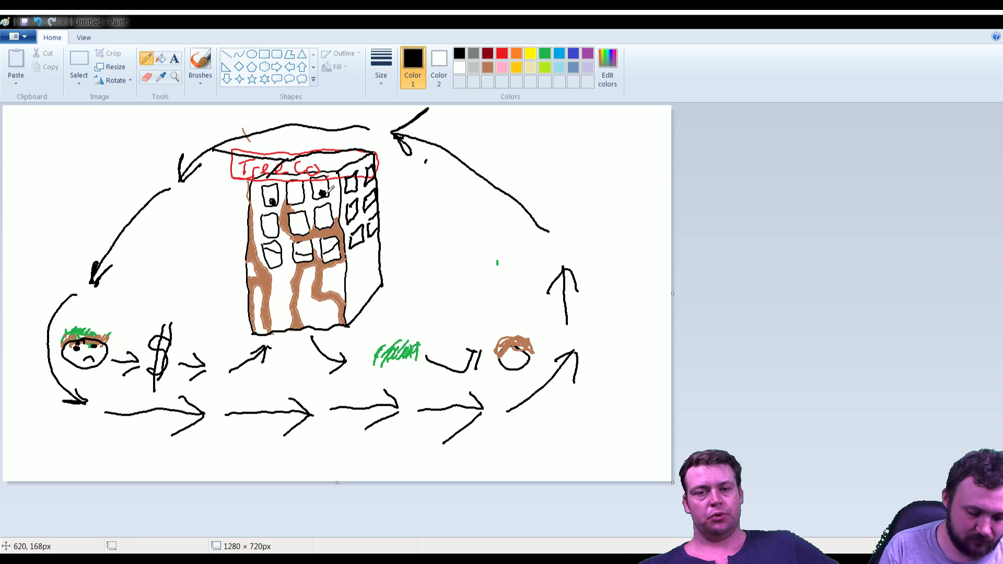
In green, scribble foliage over the Tree Co sign and draw a strip along the building's base
click(544, 52)
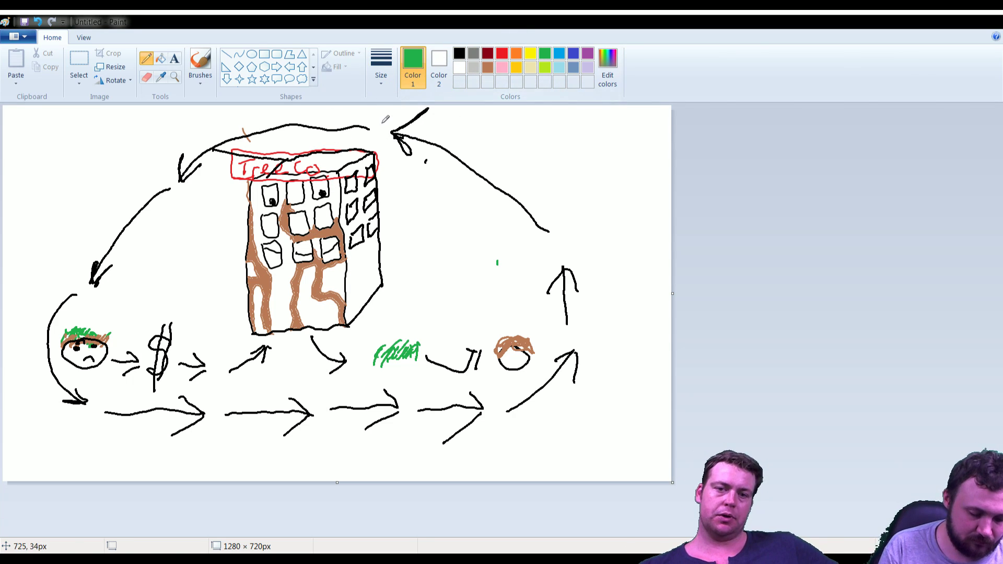
mouse_move(271, 166)
mouse_down()
mouse_move(285, 148)
mouse_move(304, 151)
mouse_move(298, 159)
mouse_move(319, 138)
mouse_move(310, 161)
mouse_move(340, 140)
mouse_move(339, 166)
mouse_move(365, 146)
mouse_move(358, 154)
mouse_move(357, 138)
mouse_move(329, 156)
mouse_move(327, 173)
mouse_move(335, 136)
mouse_move(333, 147)
mouse_move(348, 139)
mouse_move(348, 149)
mouse_move(288, 148)
mouse_up()
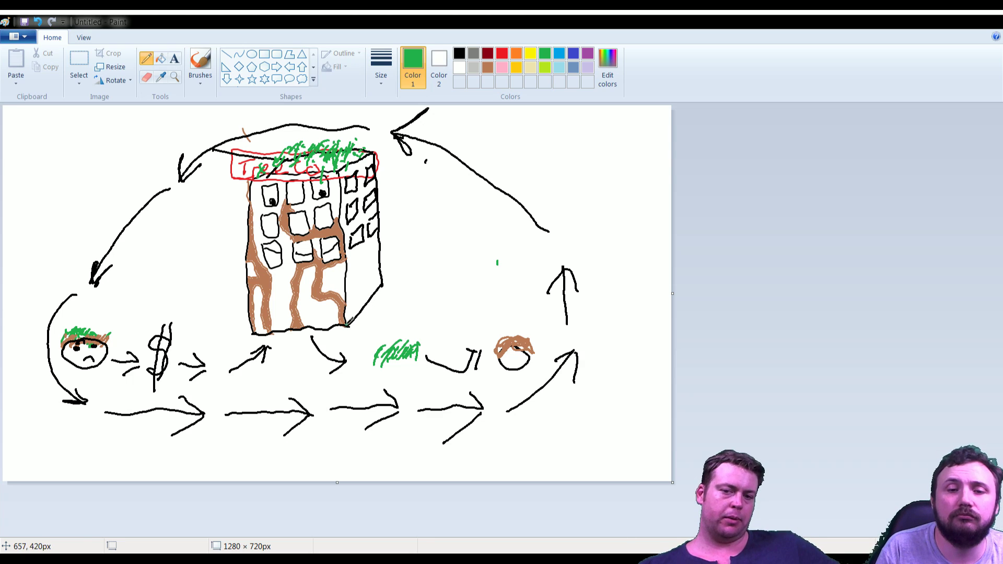
mouse_move(346, 326)
mouse_down()
mouse_move(372, 329)
mouse_move(258, 337)
mouse_move(238, 348)
mouse_move(237, 334)
mouse_move(335, 330)
mouse_up()
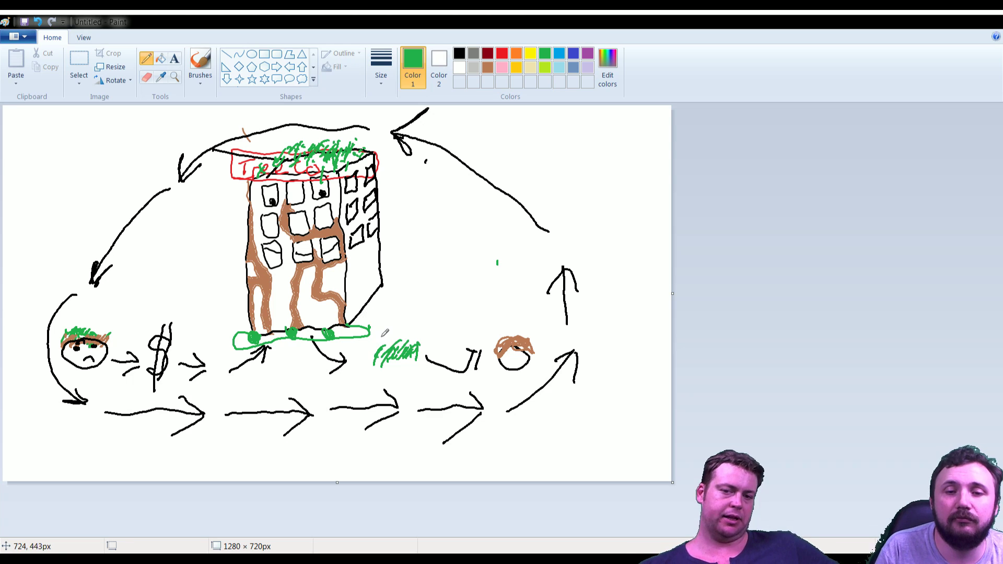
mouse_move(376, 297)
mouse_down()
mouse_move(389, 301)
mouse_move(388, 284)
mouse_move(393, 296)
mouse_move(375, 301)
mouse_move(402, 294)
mouse_move(396, 283)
mouse_move(381, 287)
mouse_up()
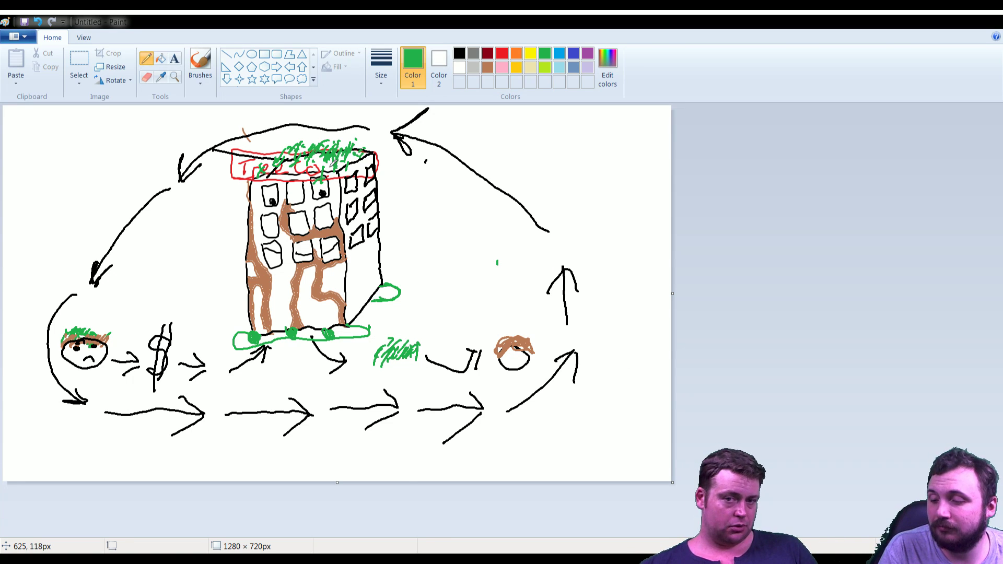
In black Pencil, handwrite a three-line note in the canvas's top-right corner
click(459, 54)
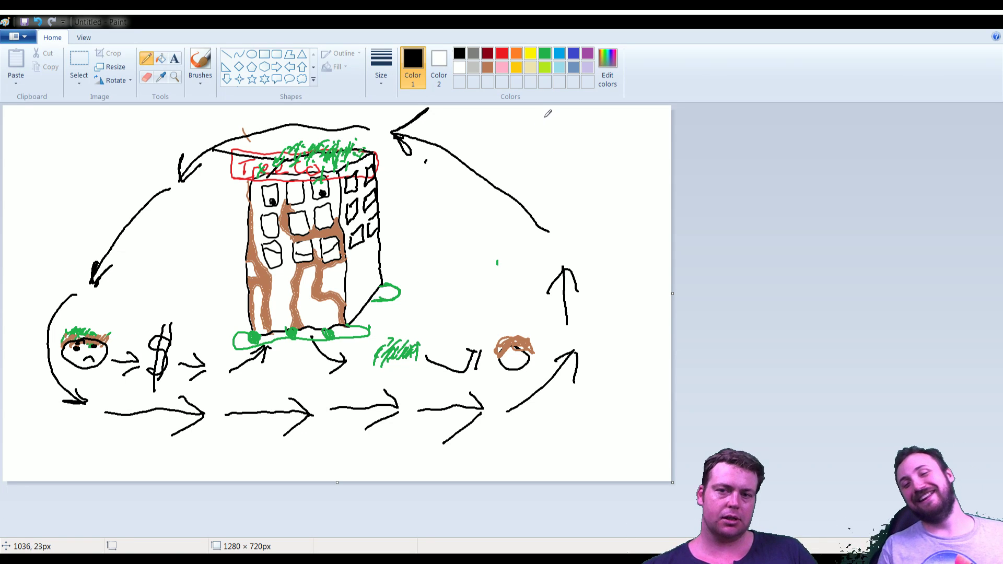
mouse_move(549, 114)
mouse_down()
mouse_move(550, 137)
mouse_move(567, 126)
mouse_move(589, 137)
mouse_move(565, 153)
mouse_move(561, 170)
mouse_move(593, 150)
mouse_move(576, 179)
mouse_move(619, 196)
mouse_move(627, 173)
mouse_move(634, 190)
mouse_up()
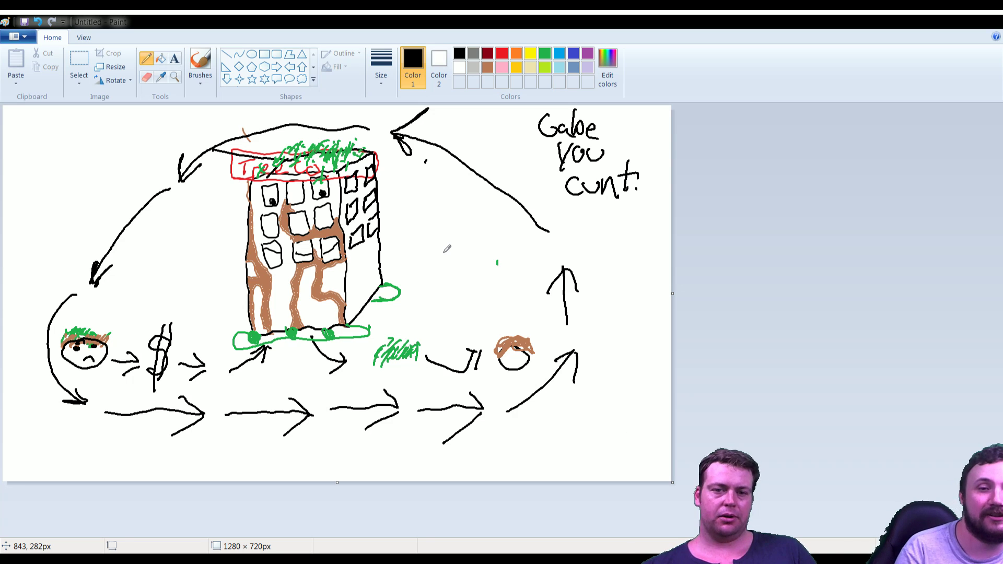